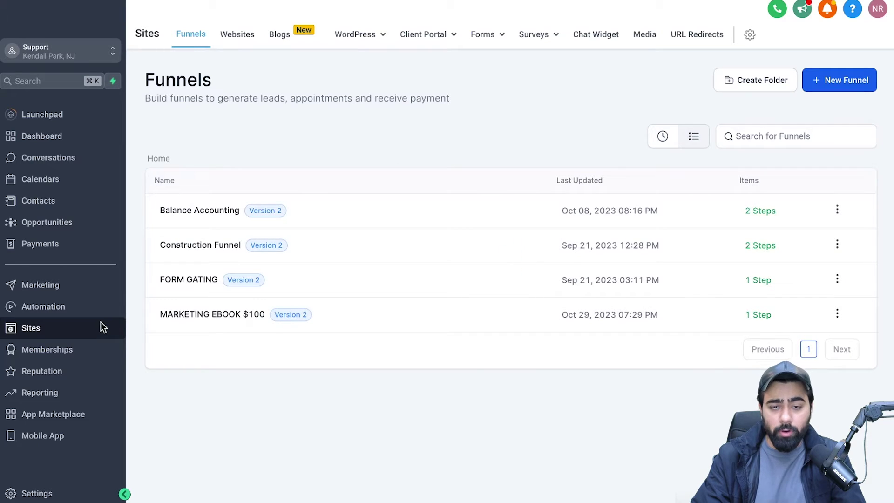
Go to Settings > Integrations and open Stripe's payment integration showing live and test modes enabled.
left_click(38, 494)
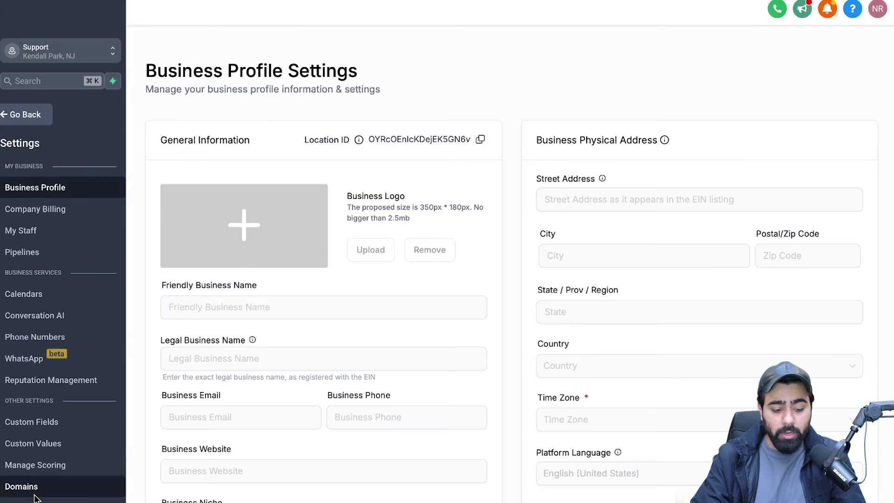
scroll(38, 334, "down", 4)
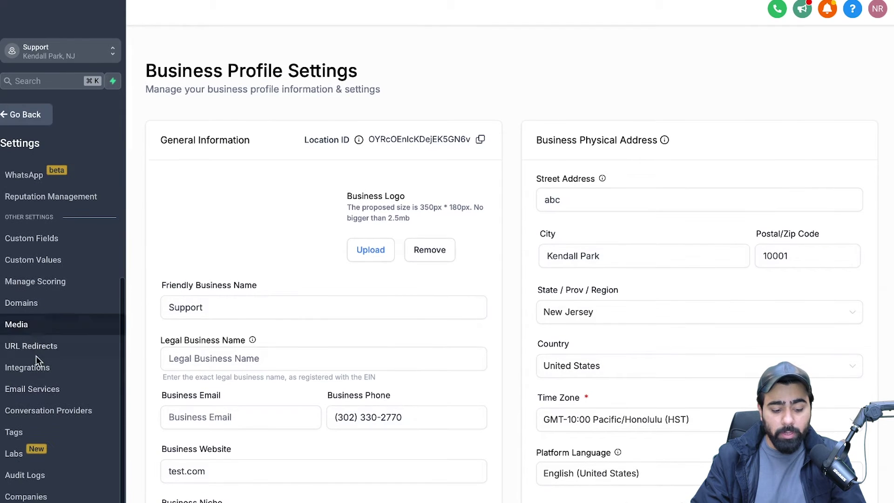
left_click(27, 372)
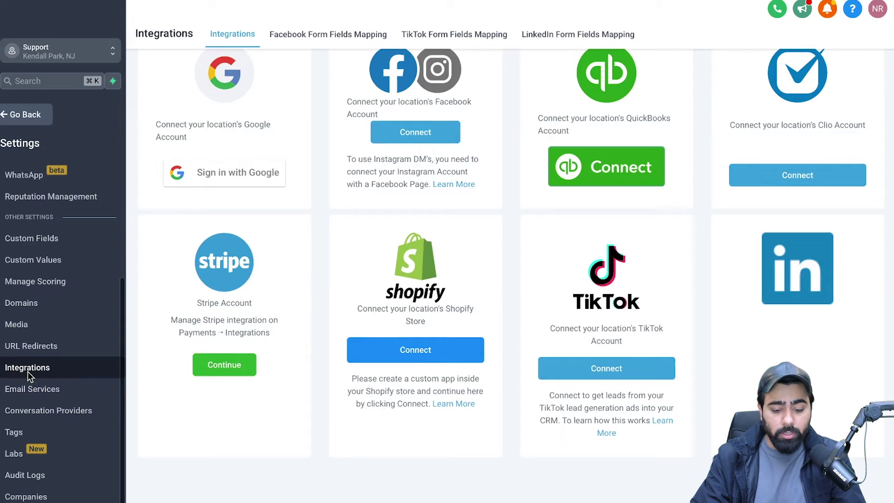
scroll(366, 327, "down", 3)
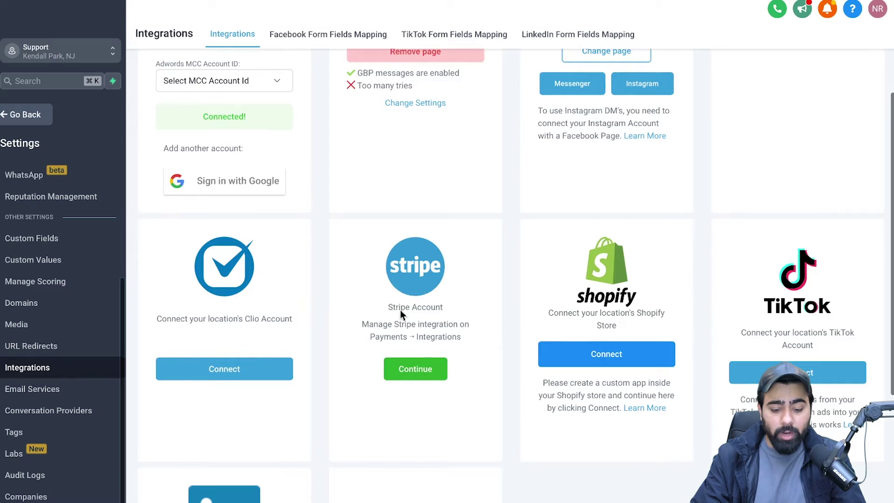
left_click(418, 373)
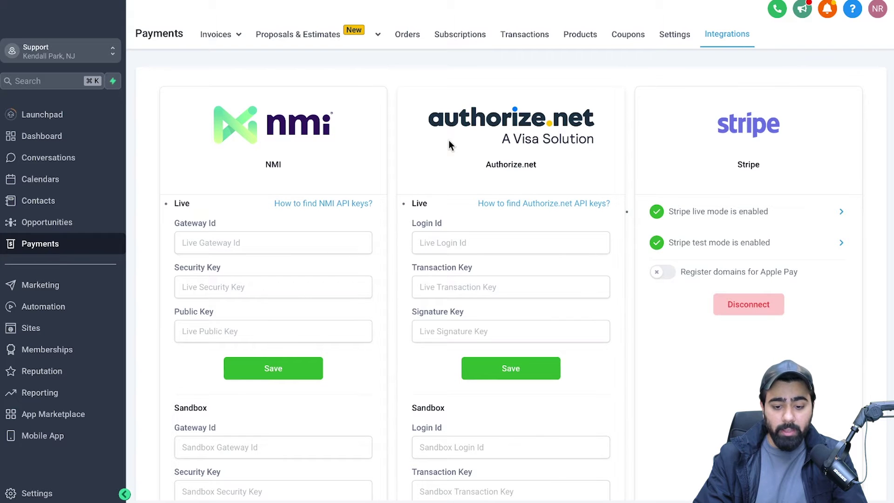
In Products, try importing from Stripe, find no prices, and start a new product instead.
left_click(585, 33)
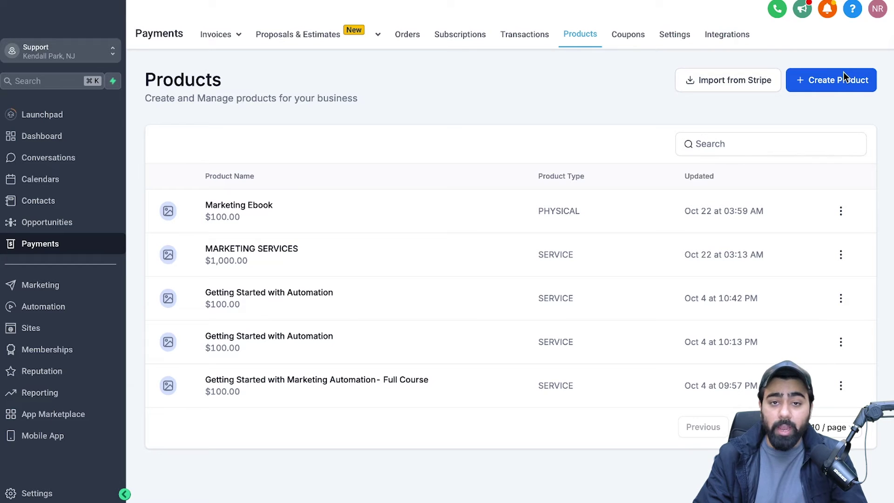
left_click(722, 83)
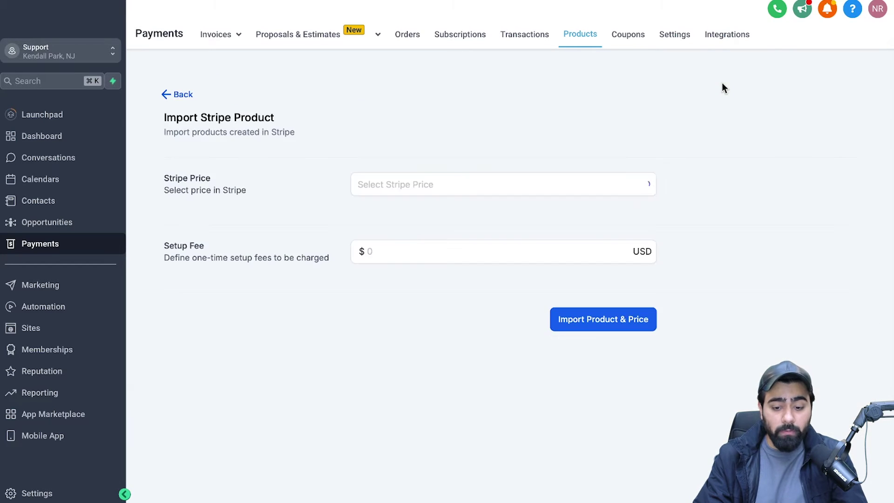
left_click(407, 184)
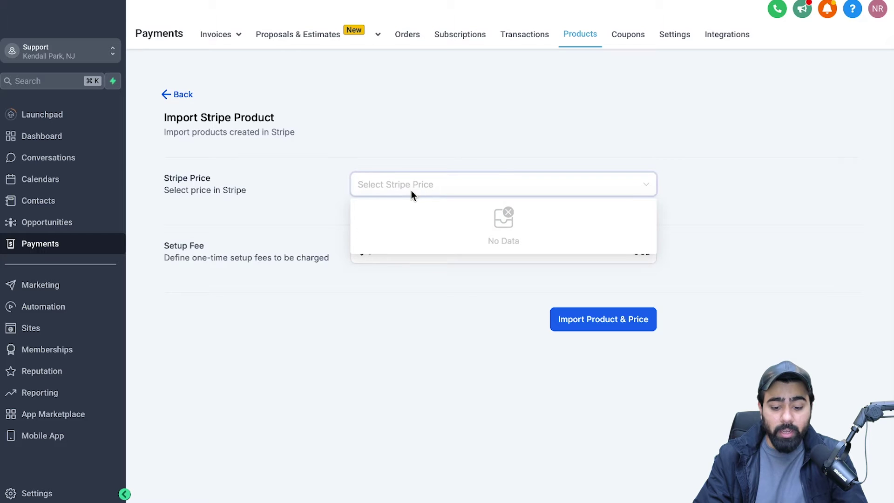
left_click(176, 95)
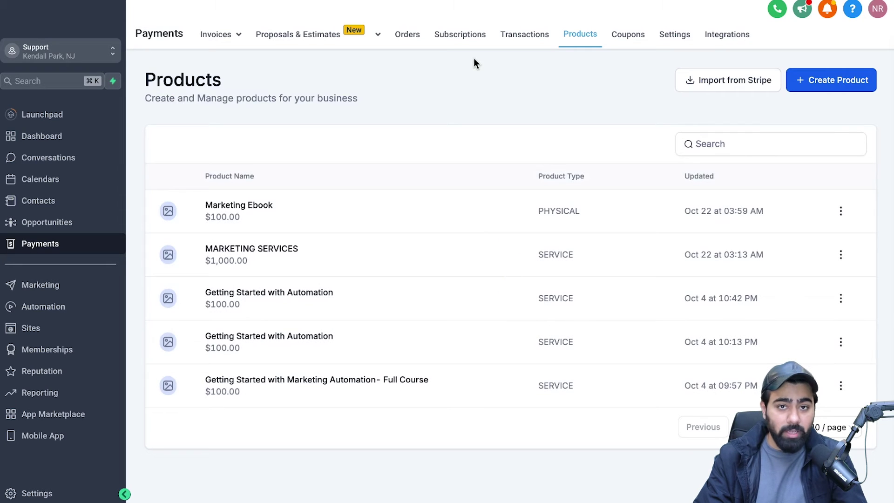
left_click(826, 85)
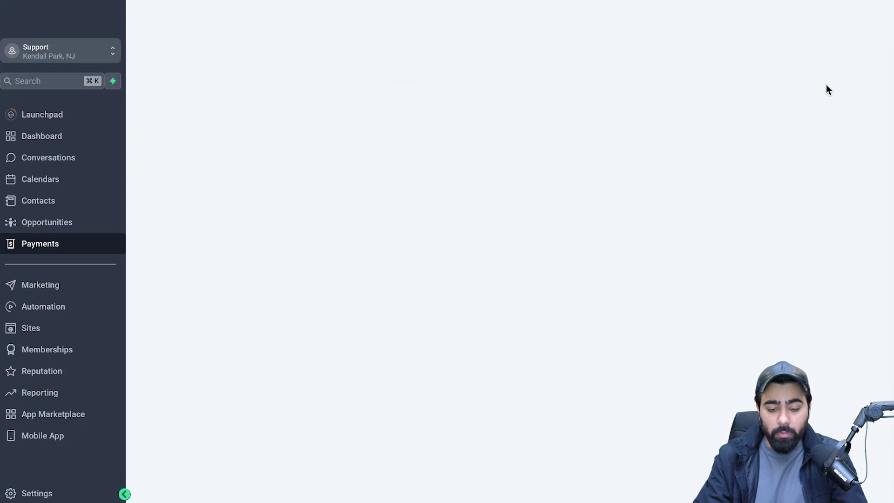
Enter the title Life Coaching Starter Plan and the description 'Get to know your why'.
scroll(407, 183, "down", 1)
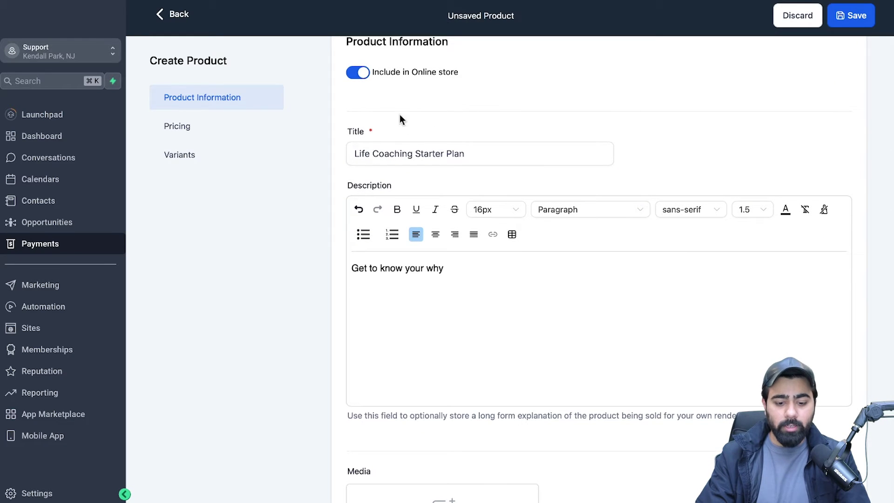
left_click(353, 156)
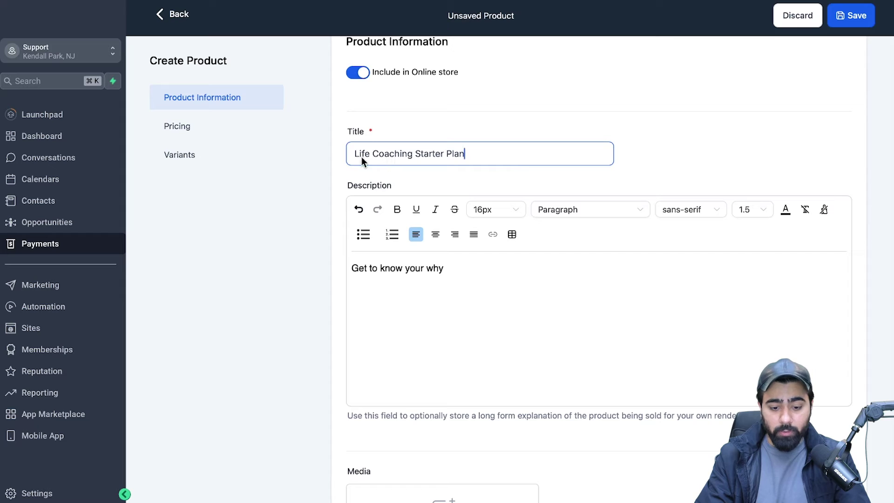
left_click(386, 290)
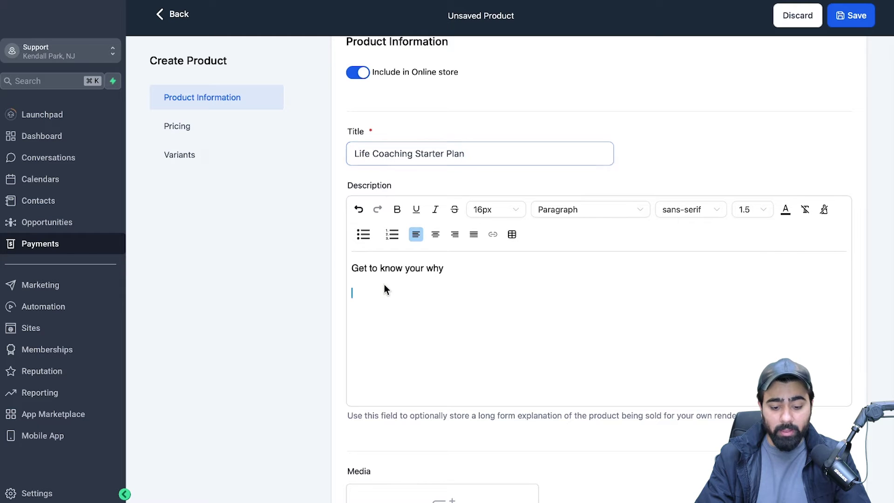
key("BackSpace")
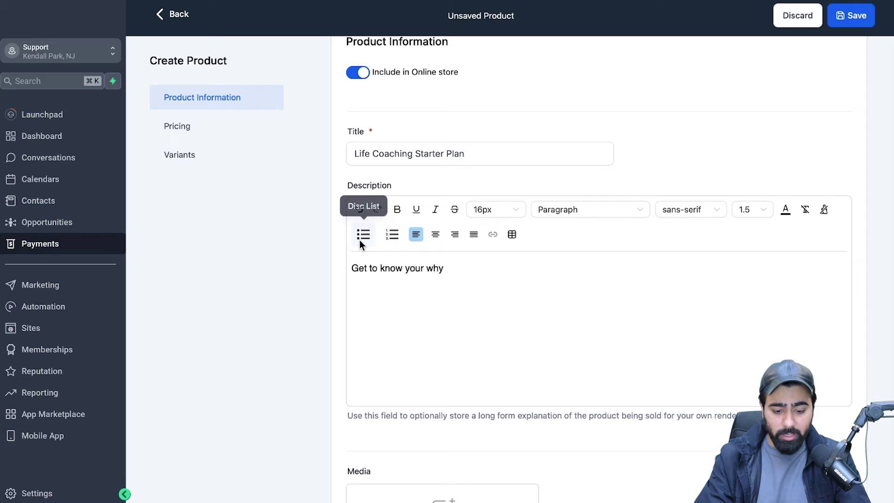
Keep the product type set to A service.
scroll(408, 277, "down", 5)
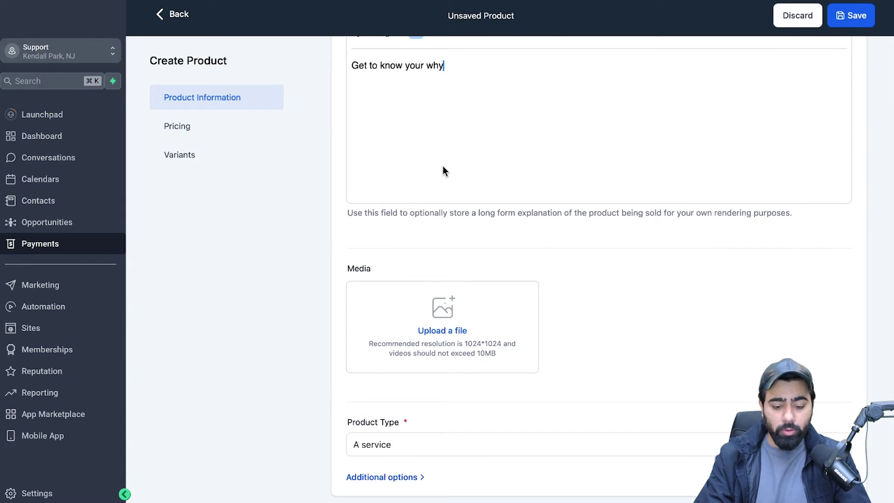
scroll(467, 243, "down", 3)
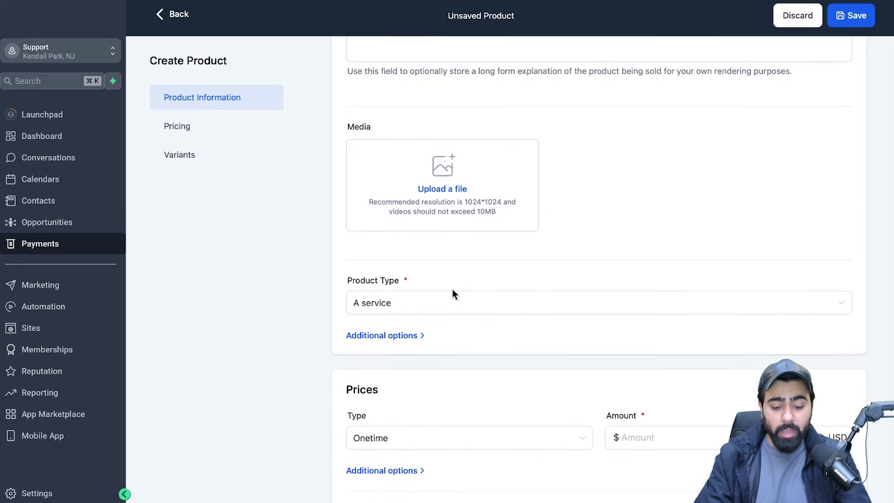
left_click(386, 304)
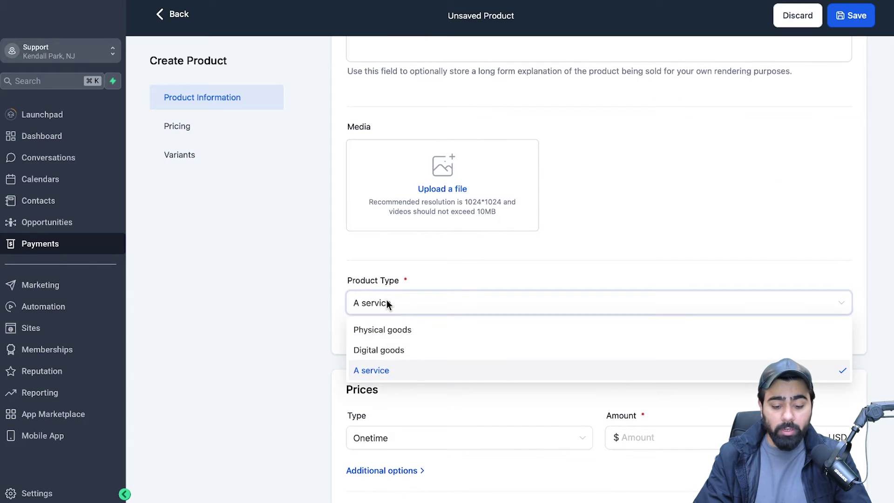
left_click(374, 375)
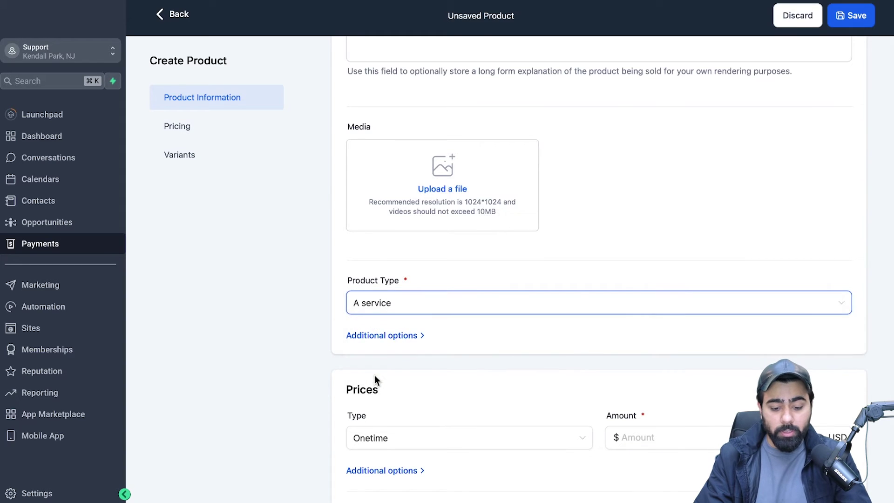
scroll(375, 375, "down", 3)
left_click(387, 278)
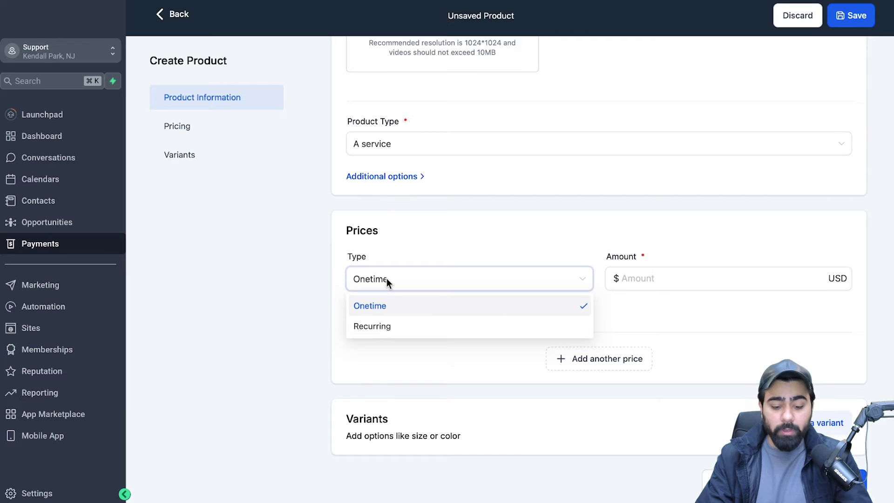
Make the price recurring at $99.00 USD.
left_click(375, 328)
left_click(644, 281)
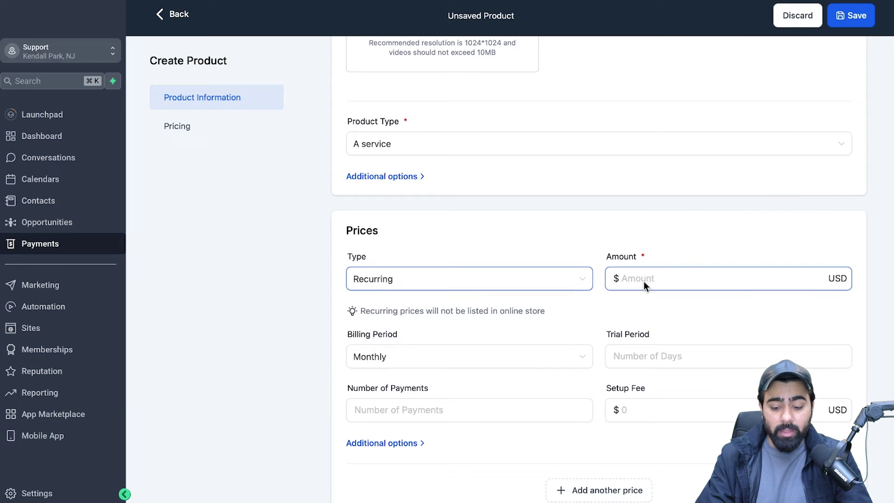
type("99")
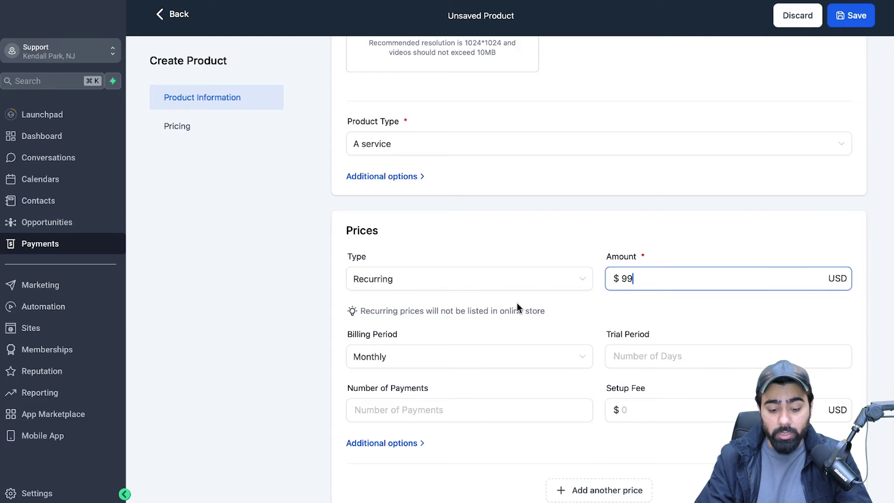
scroll(517, 302, "down", 2)
left_click(368, 303)
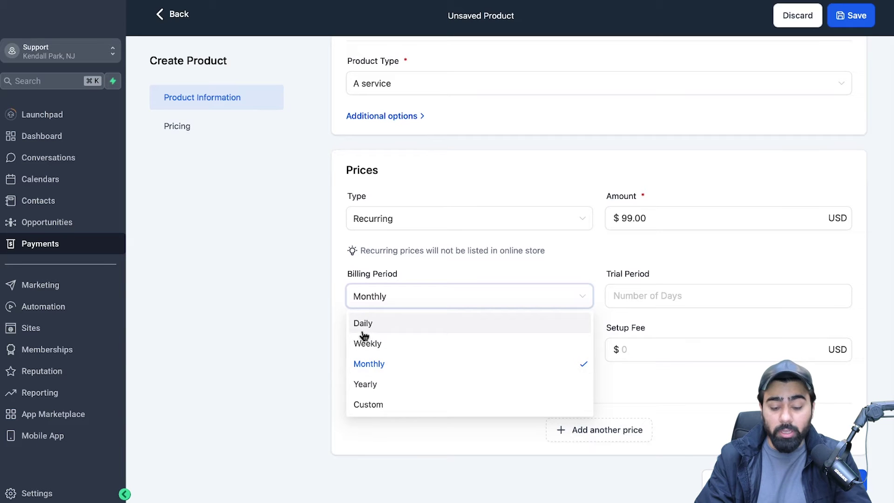
Keep monthly billing, clear the 10-day trial and payment count, leave setup fee empty, show additional options.
left_click(637, 296)
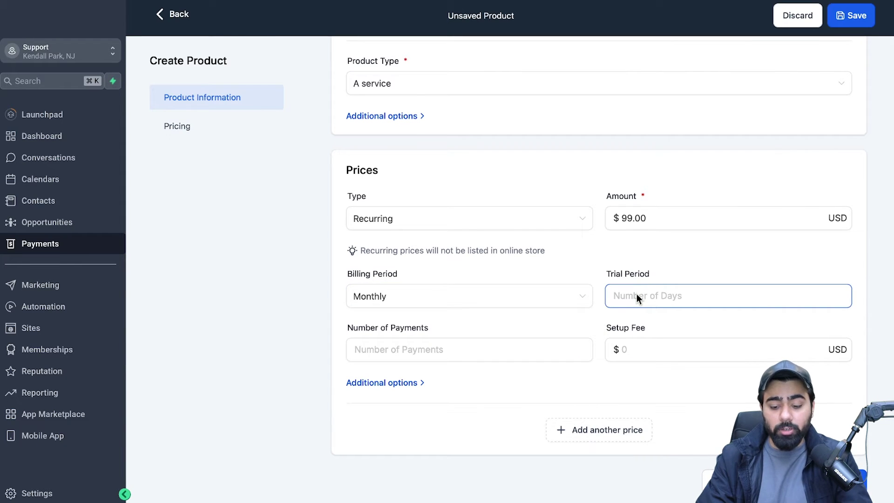
type("10")
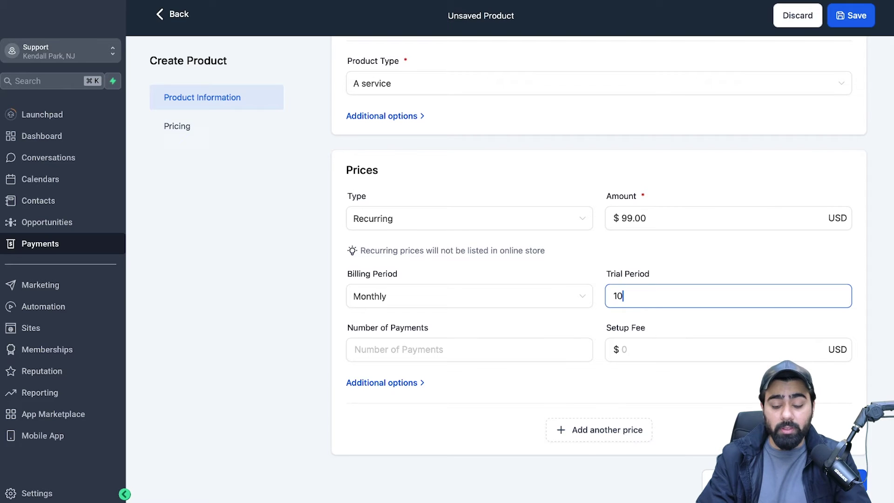
key("super+a")
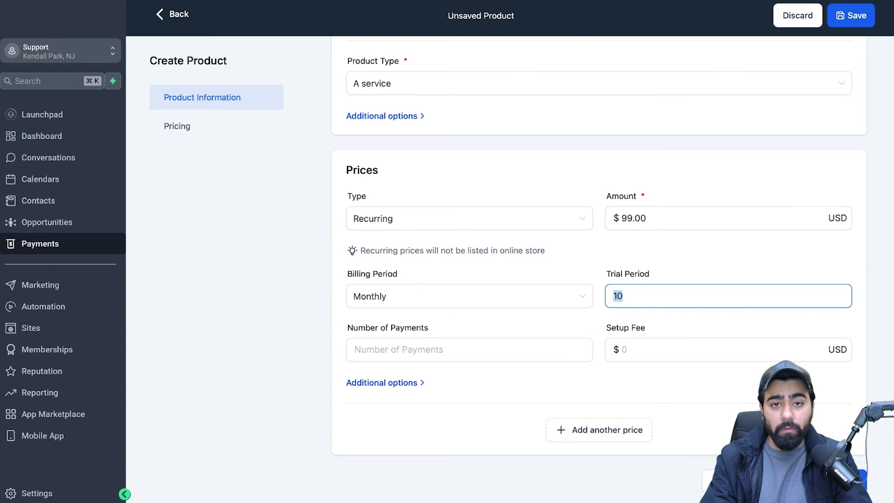
key("BackSpace")
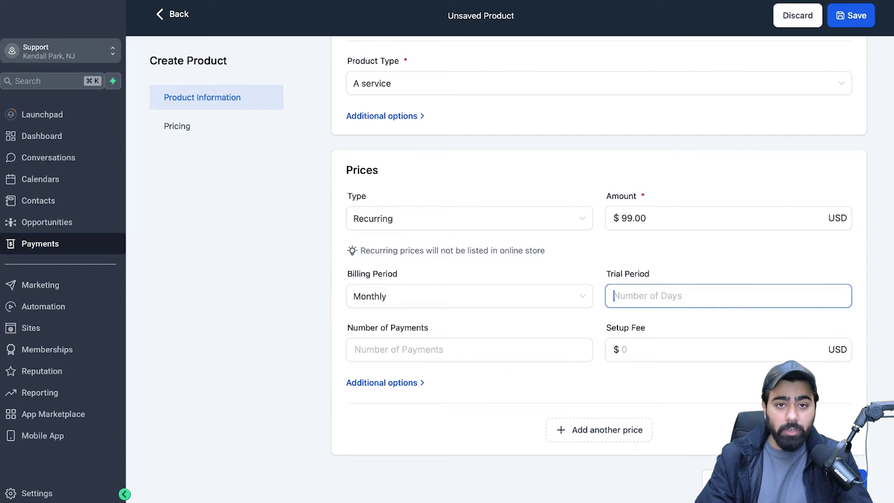
left_click(374, 349)
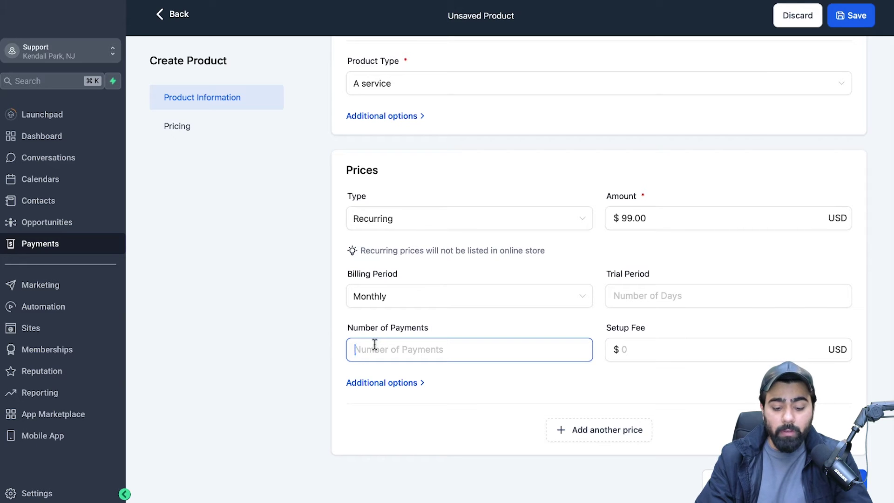
type("12")
key("ctrl+a")
key("BackSpace")
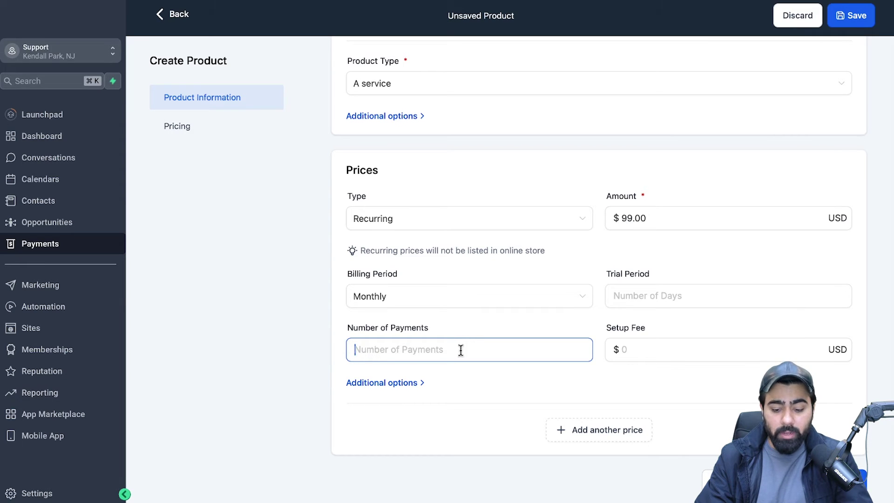
left_click(639, 348)
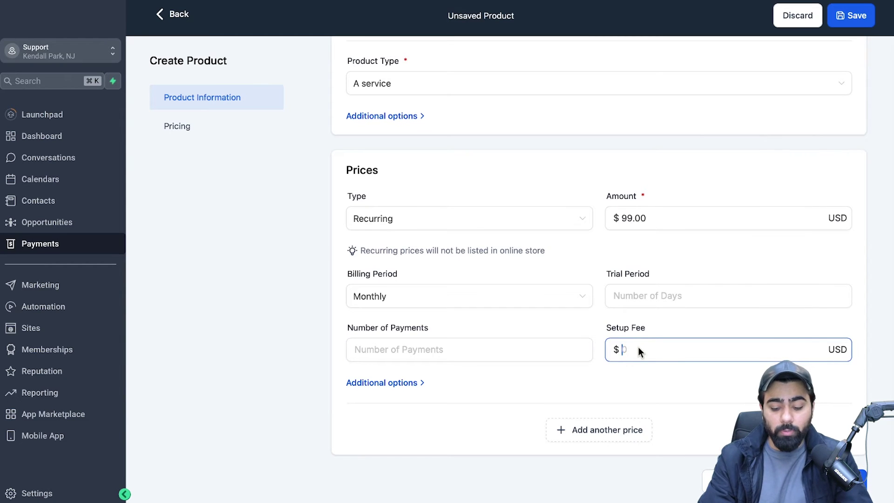
left_click(381, 383)
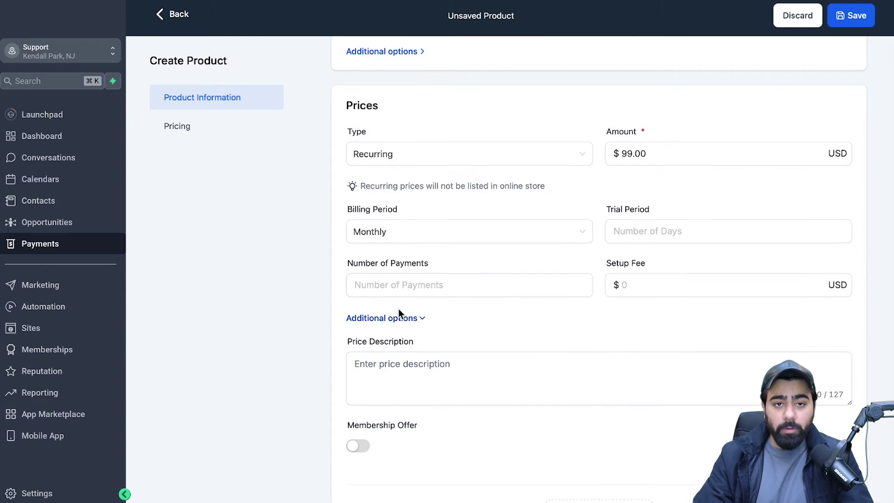
Add a second price entry below the $99.00 monthly price and select its Pricing Name field.
scroll(413, 319, "down", 1)
left_click(375, 331)
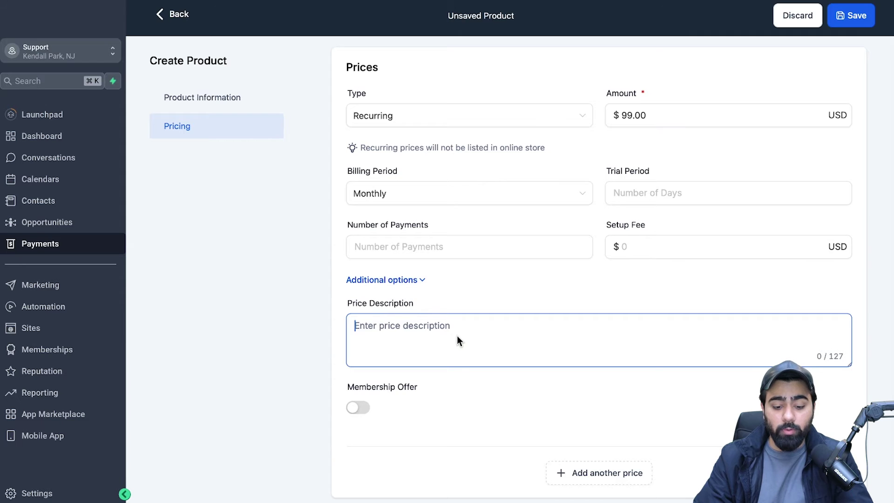
scroll(372, 357, "down", 1)
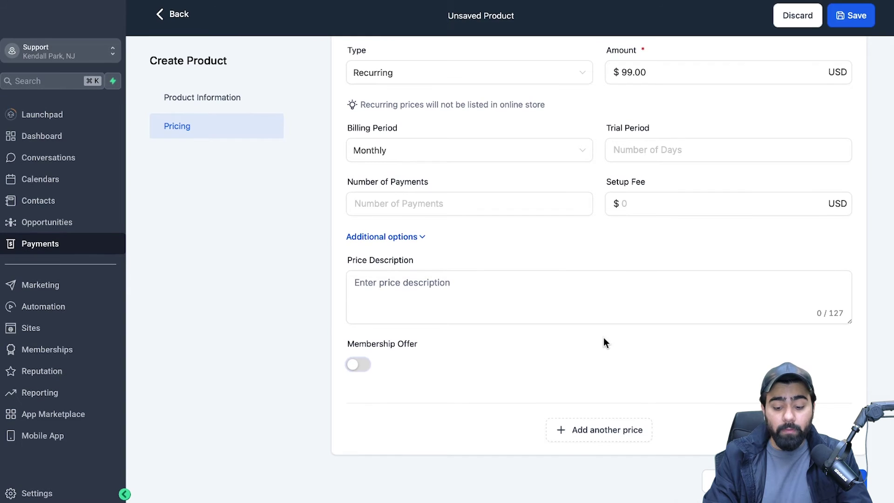
left_click(588, 436)
scroll(559, 368, "down", 4)
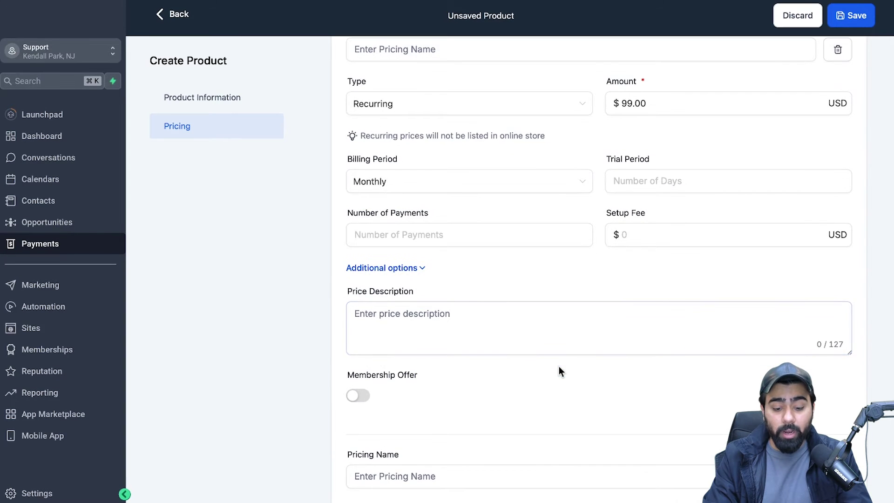
scroll(559, 371, "up", 4)
scroll(561, 370, "up", 3)
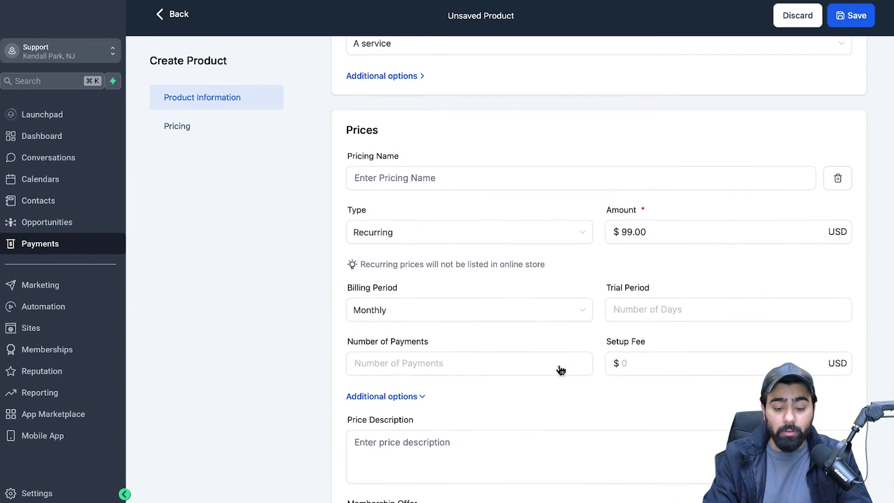
scroll(559, 366, "up", 1)
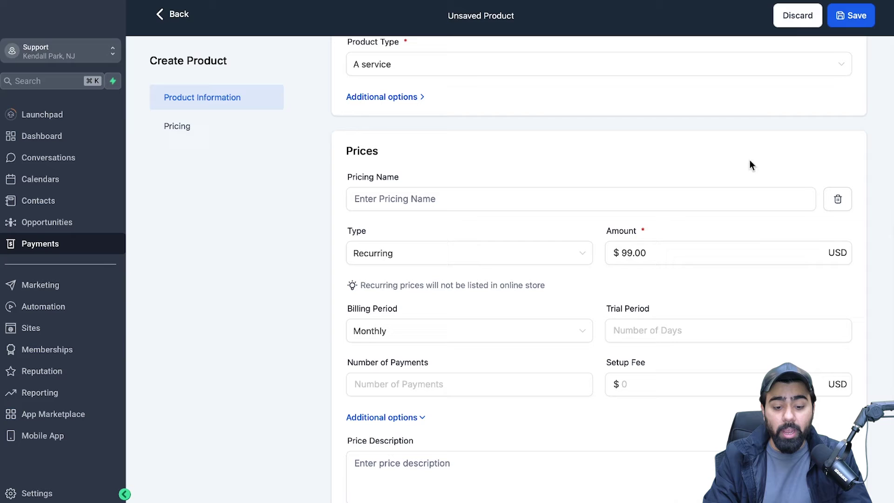
left_click(837, 199)
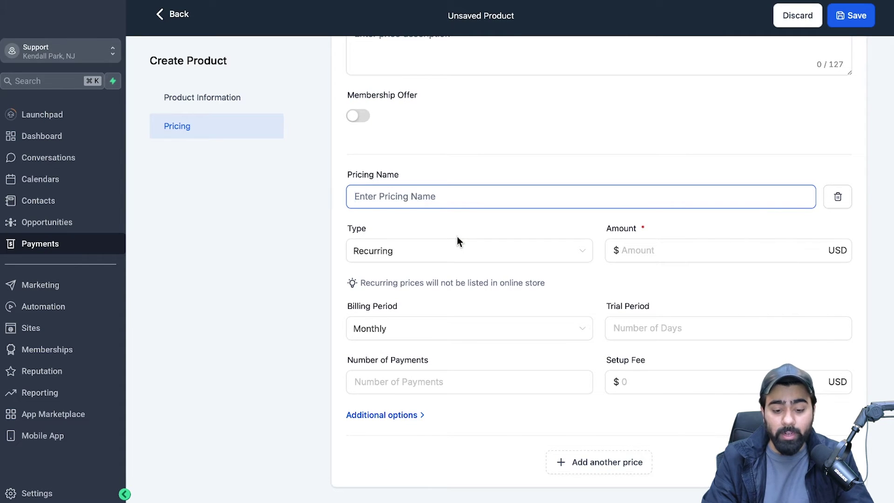
Name the second price Yearly Program, make it Onetime, and enter 999 as the amount.
type("Yearly")
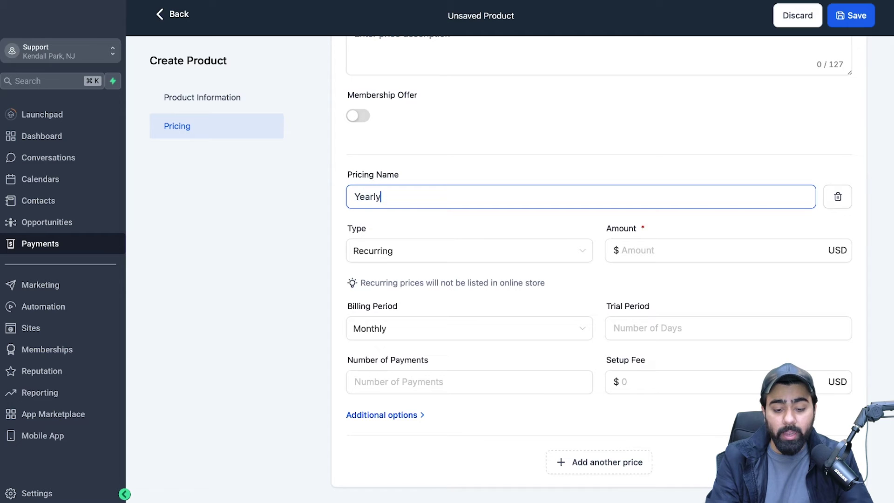
type(" Program")
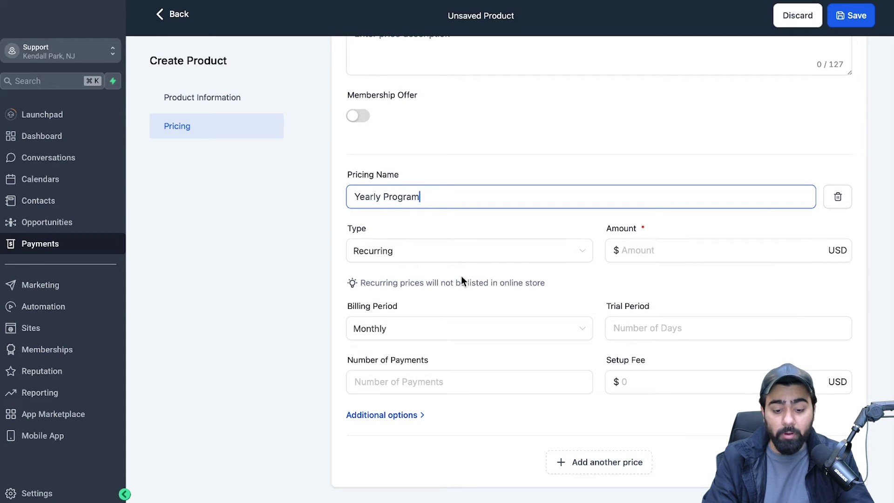
left_click(429, 252)
left_click(421, 276)
left_click(630, 355)
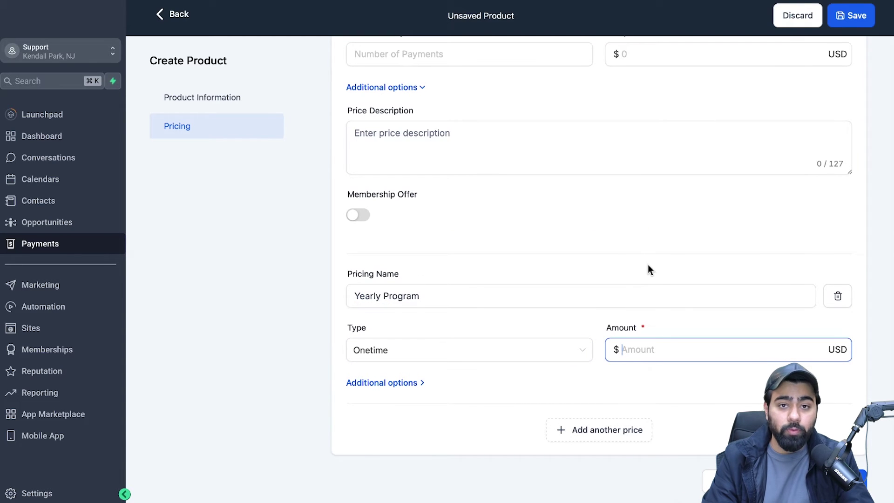
type("999")
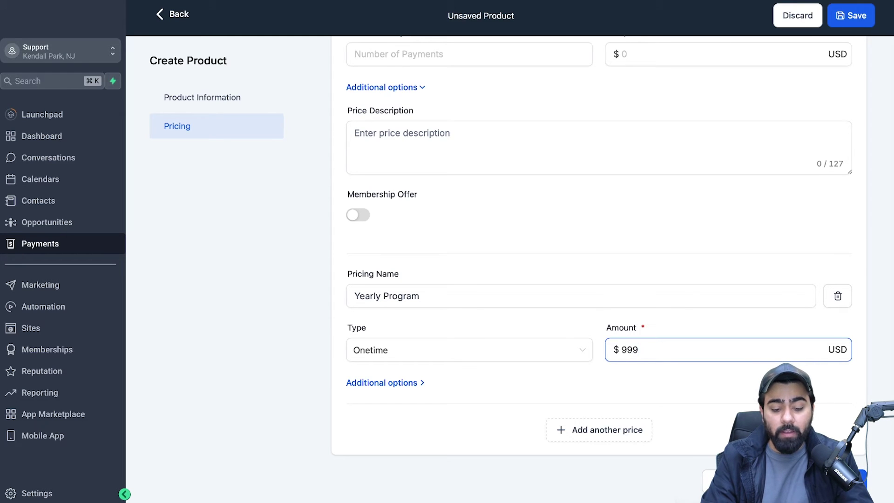
left_click(427, 306)
Confirm the amount reads $999.00 and save the product with both prices.
scroll(426, 306, "up", 5)
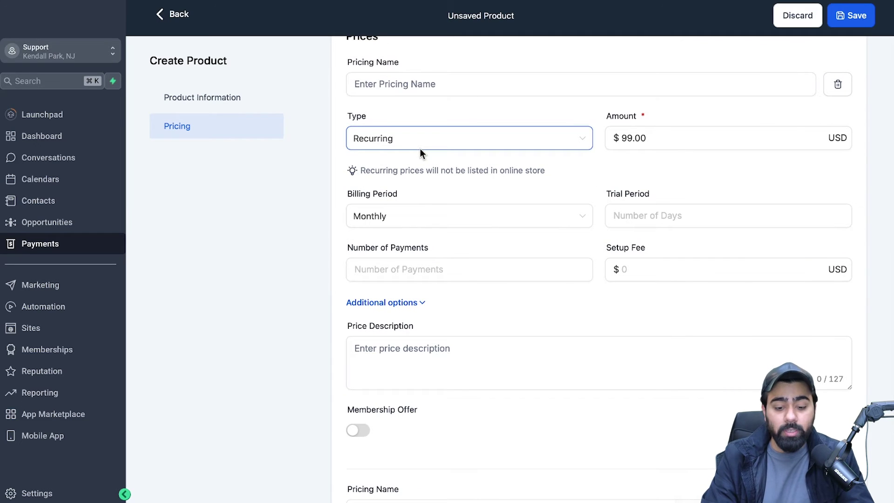
scroll(421, 149, "down", 5)
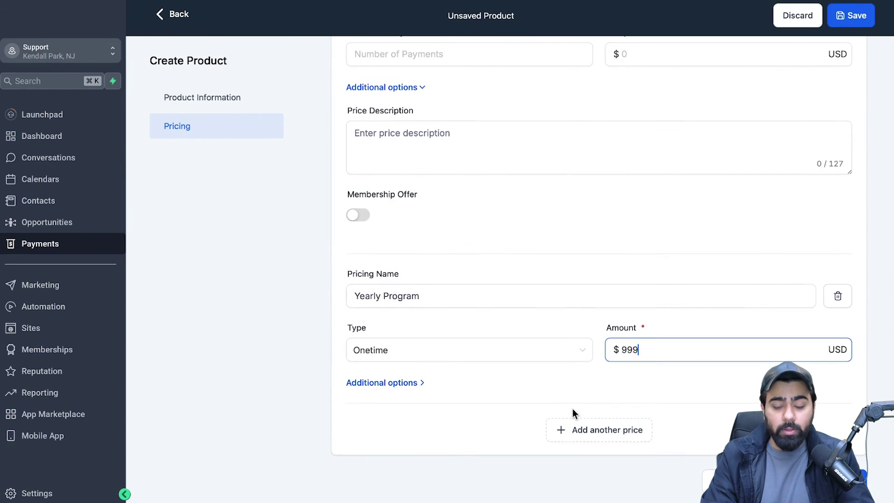
left_click(624, 446)
scroll(624, 446, "up", 1)
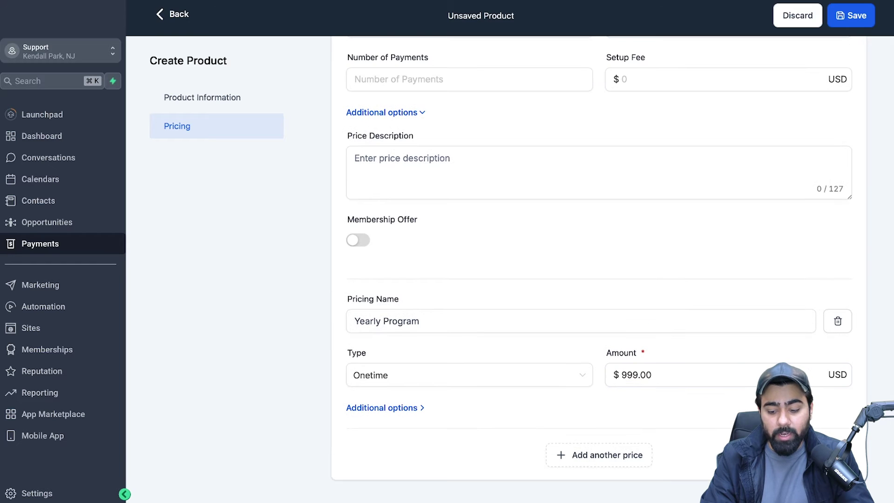
left_click(852, 17)
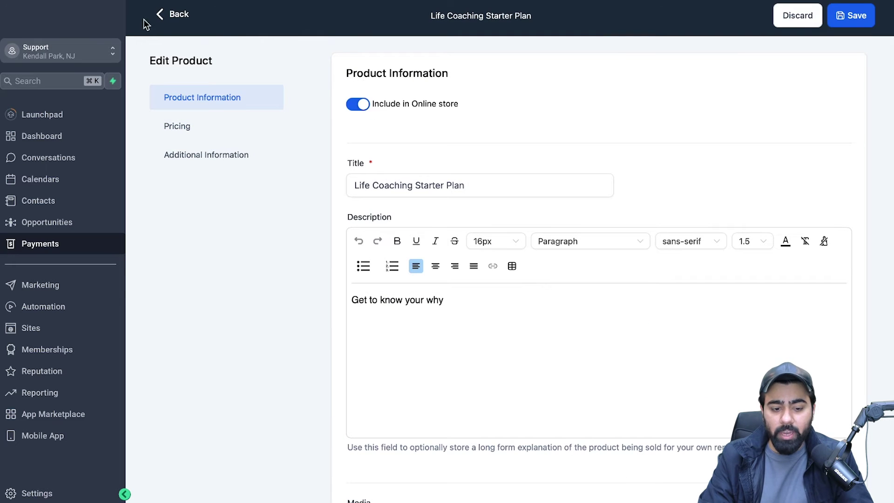
Verify Life Coaching Starter Plan shows 2 prices in Products, then go to Sites > Funnels.
left_click(180, 15)
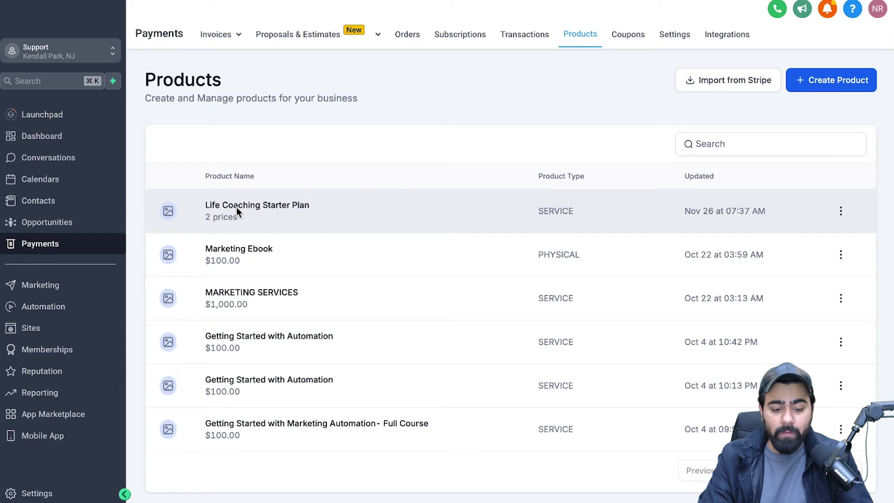
left_click(277, 209)
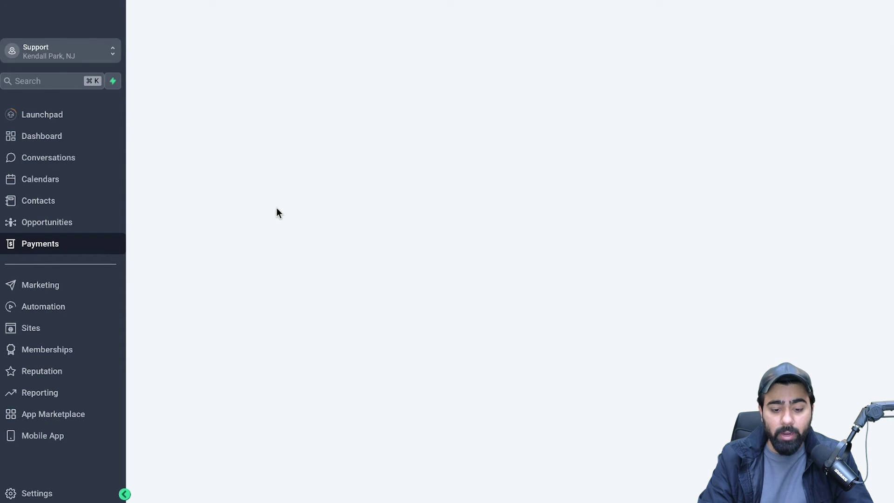
left_click(175, 14)
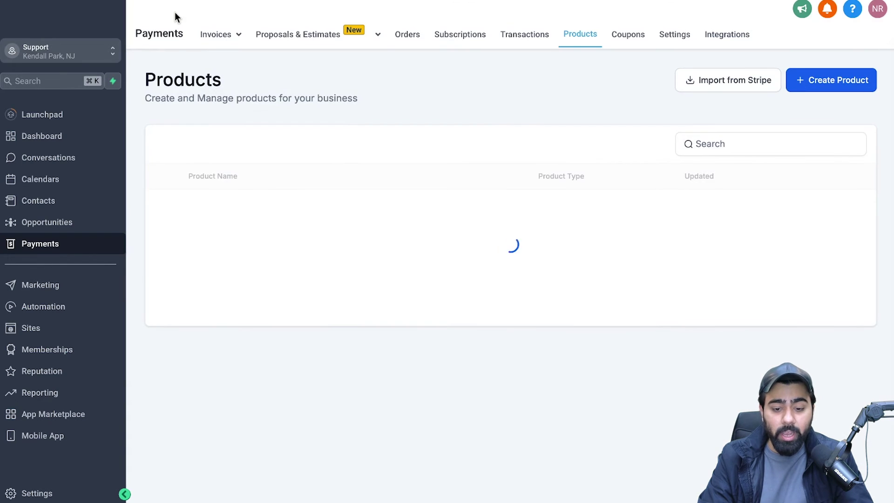
mouse_move(279, 56)
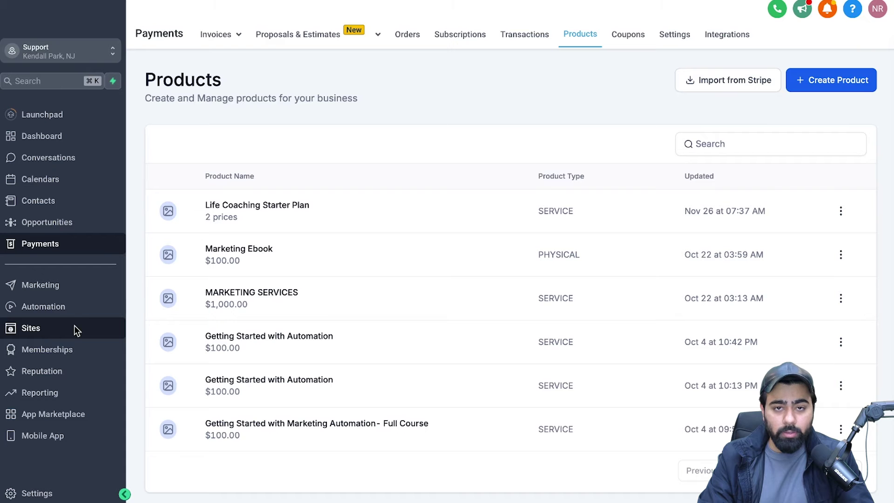
left_click(52, 329)
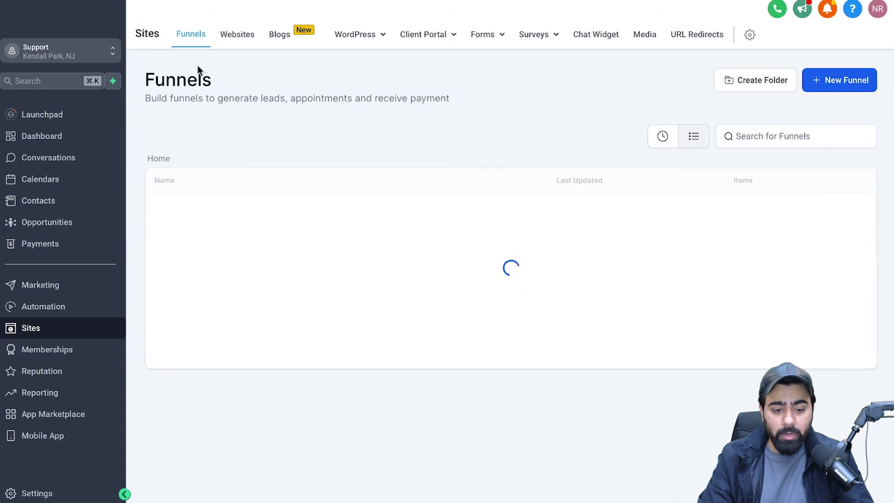
Create a new funnel from templates, searching 'coaching' and importing Life Coaching Plans.
left_click(839, 77)
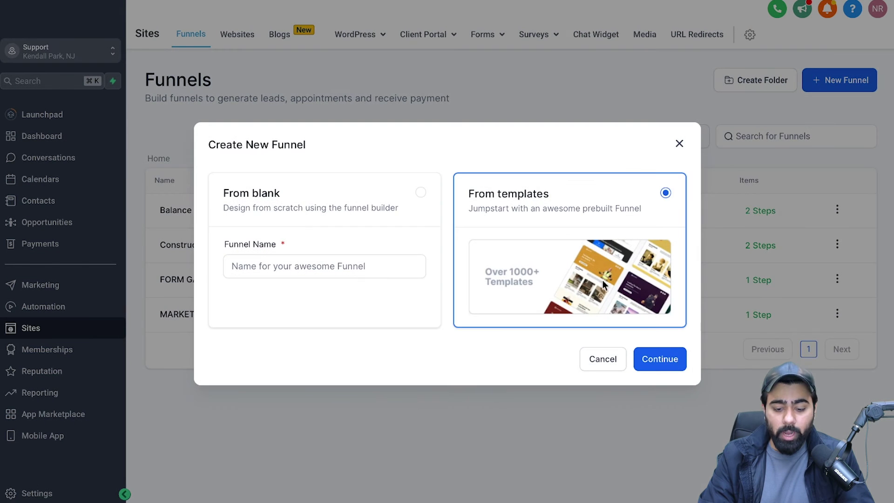
left_click(660, 360)
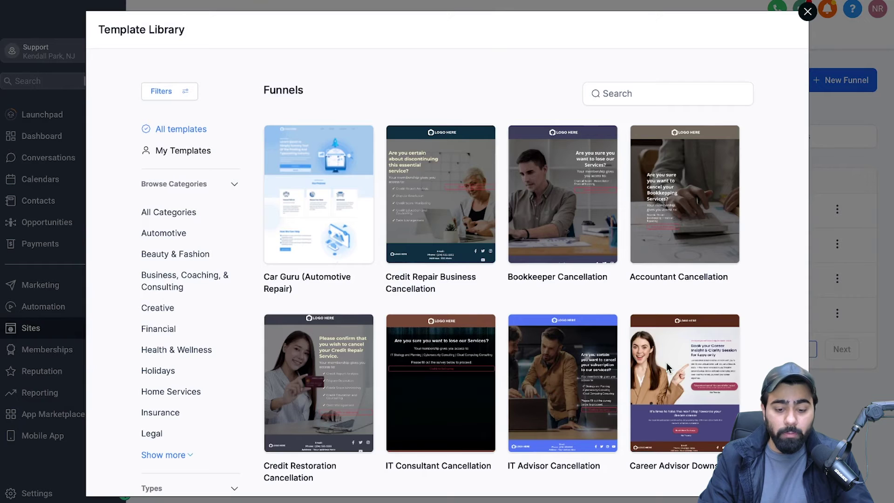
left_click(668, 94)
type("coaching")
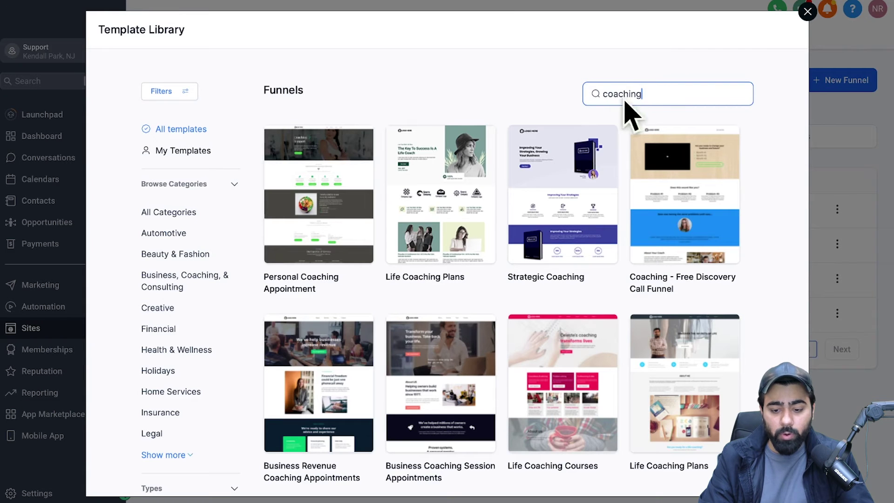
left_click(445, 181)
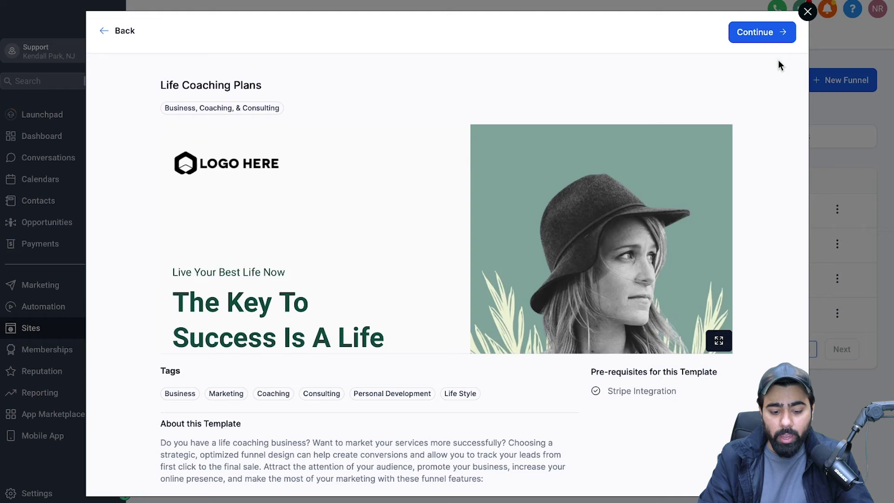
scroll(608, 226, "down", 6)
scroll(608, 225, "down", 2)
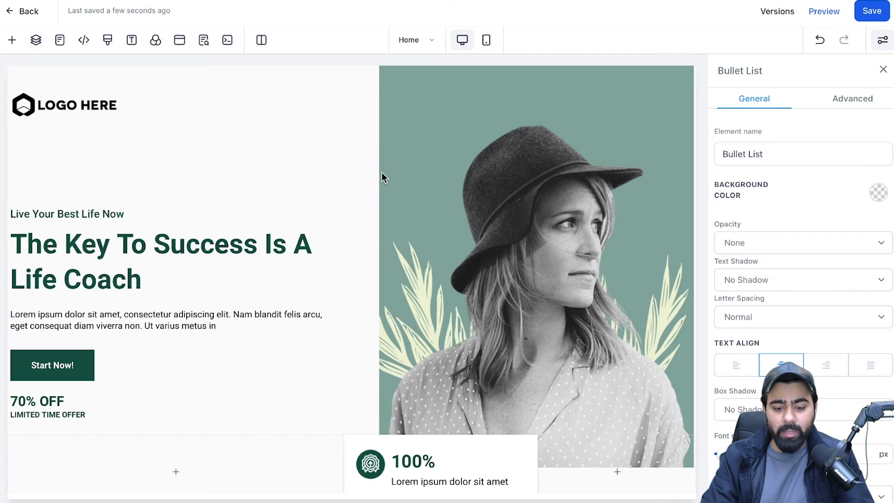
Select the Start Now! button beneath the Basic Plan $99 monthly card in See Our Coaching Plans.
scroll(382, 177, "down", 7)
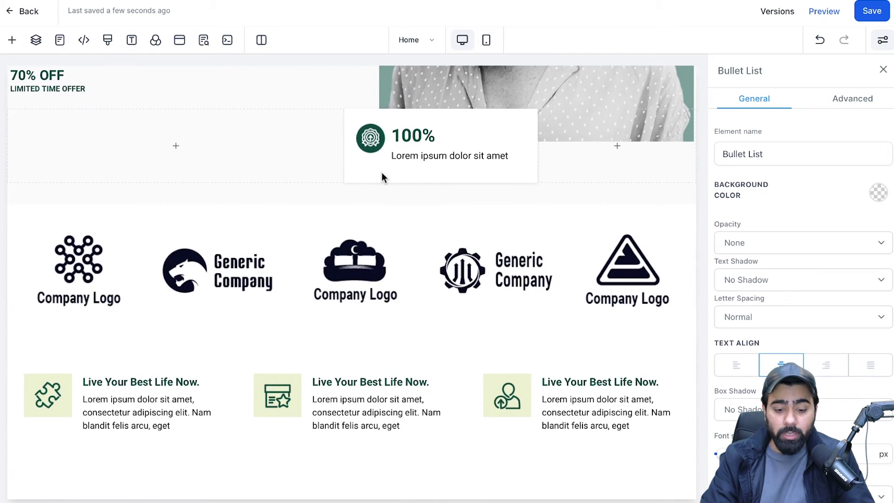
scroll(382, 178, "down", 10)
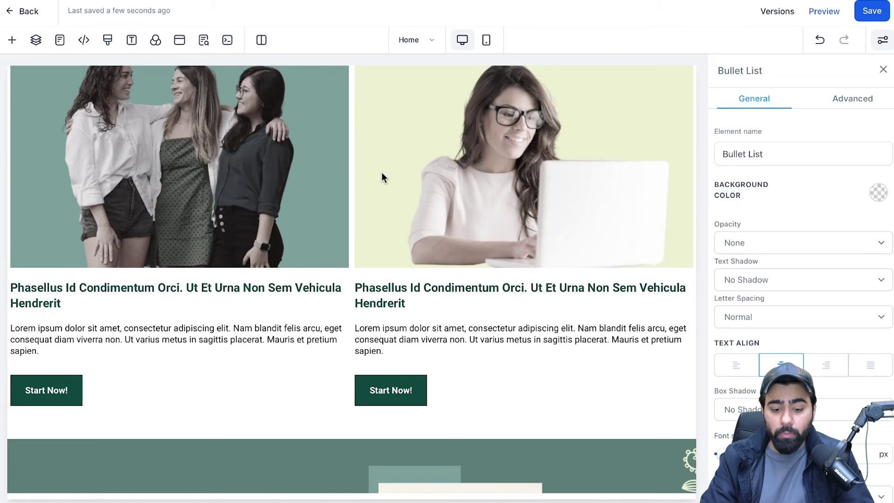
scroll(382, 177, "down", 9)
scroll(382, 177, "down", 12)
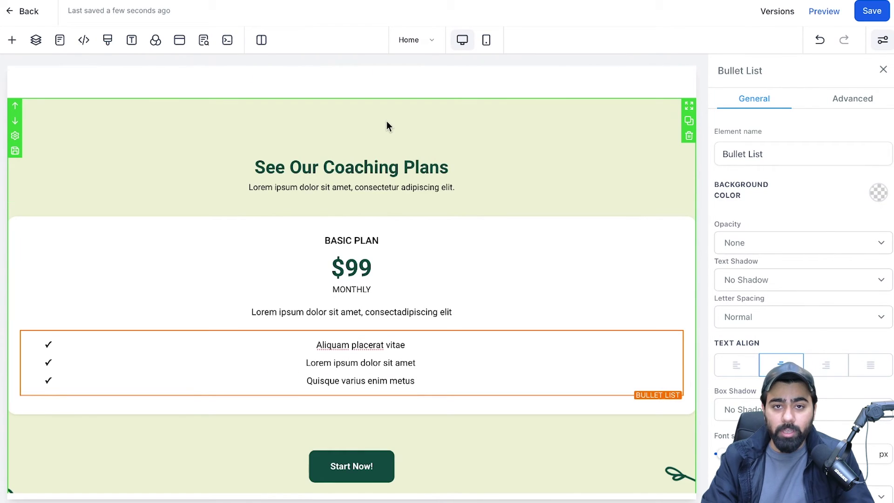
scroll(362, 124, "down", 2)
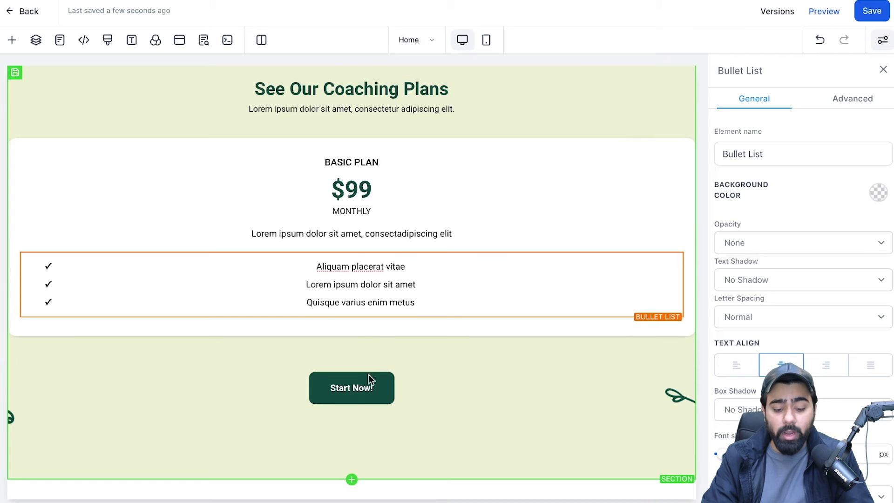
left_click(352, 393)
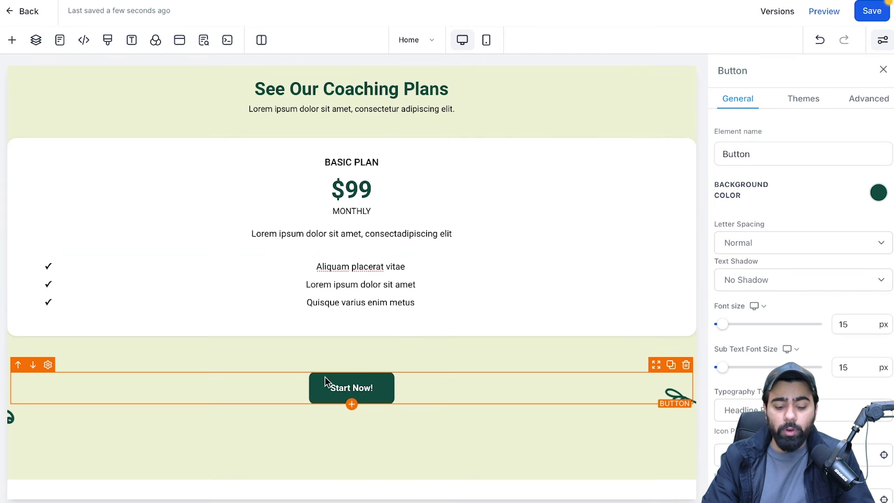
scroll(834, 390, "down", 5)
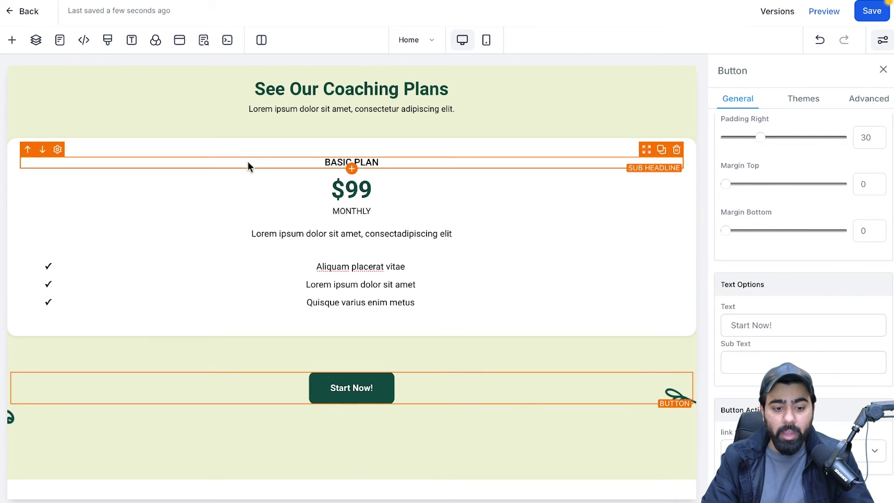
In the Two Step Order popup, color the Go To Step #2 button light green and show Advanced settings.
left_click(179, 41)
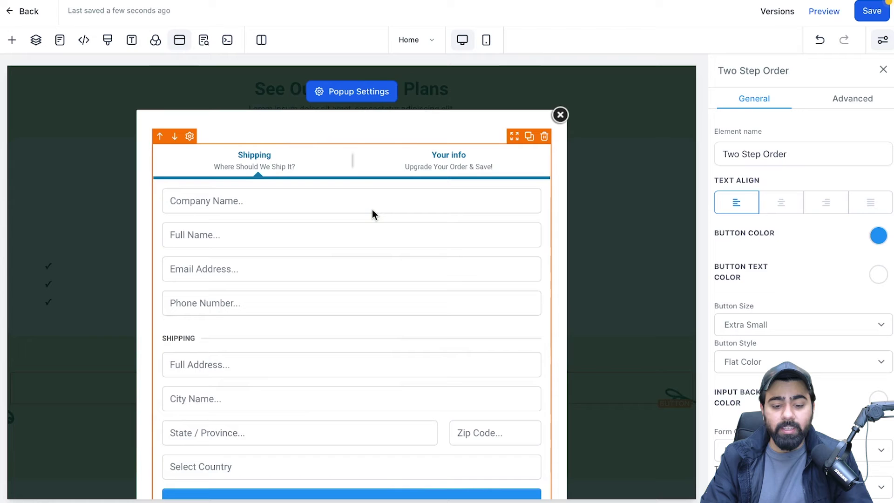
scroll(372, 209, "down", 1)
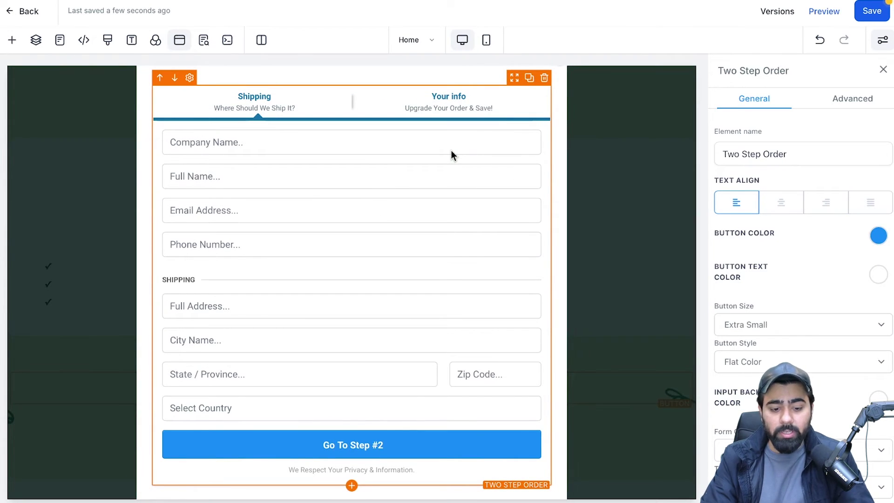
scroll(792, 210, "down", 1)
left_click(879, 201)
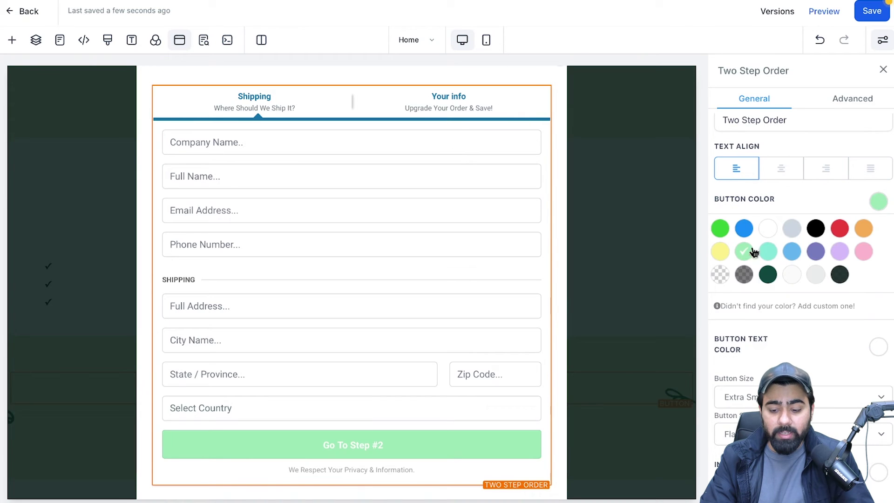
left_click(869, 203)
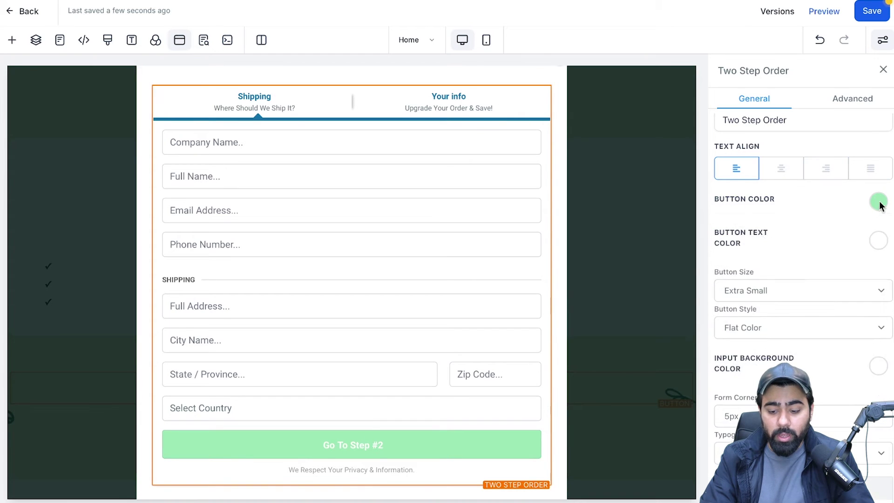
scroll(875, 205, "down", 2)
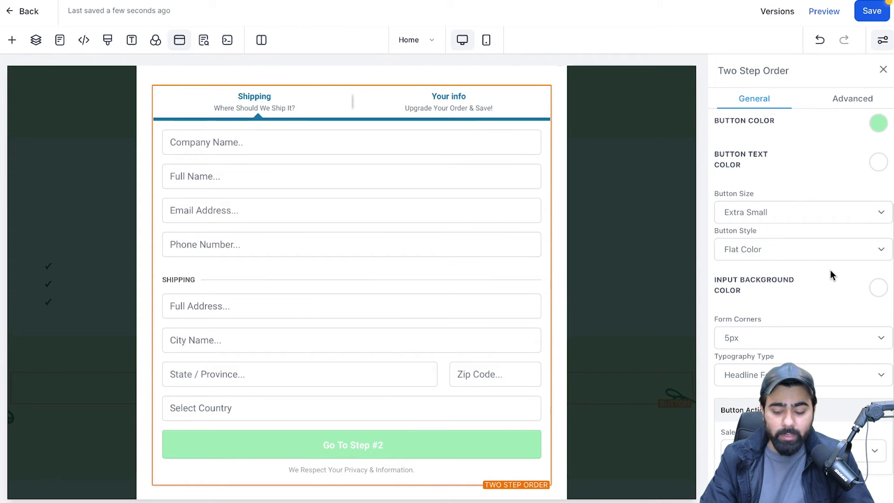
left_click(854, 101)
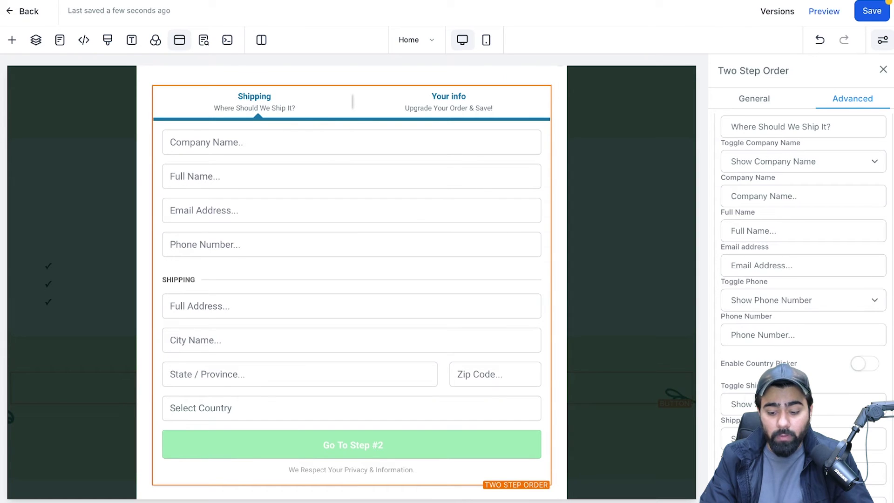
Set the order form's Toggle Shipping to Hide Shipping, briefly switching it back to Show first.
scroll(757, 401, "down", 1)
left_click(764, 366)
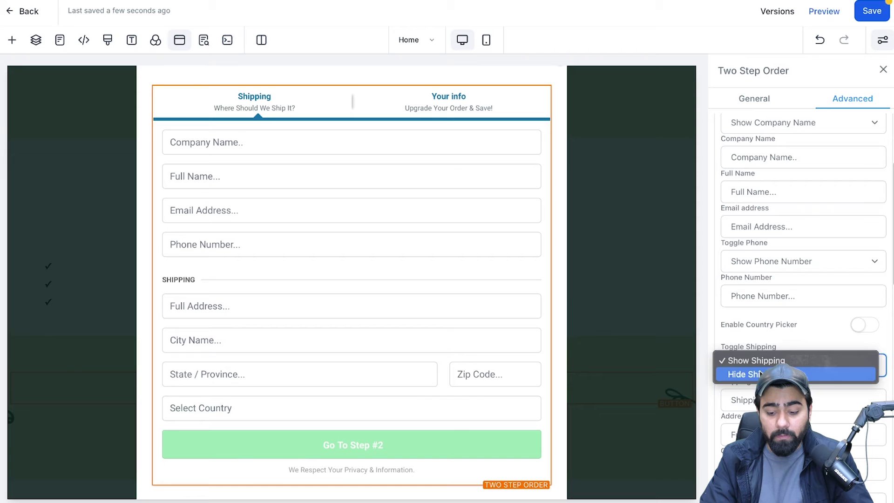
left_click(756, 375)
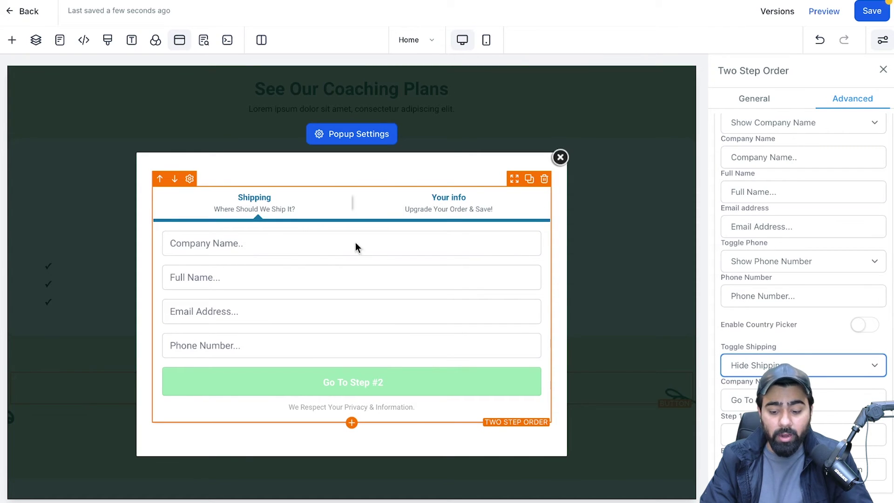
left_click(766, 365)
left_click(763, 349)
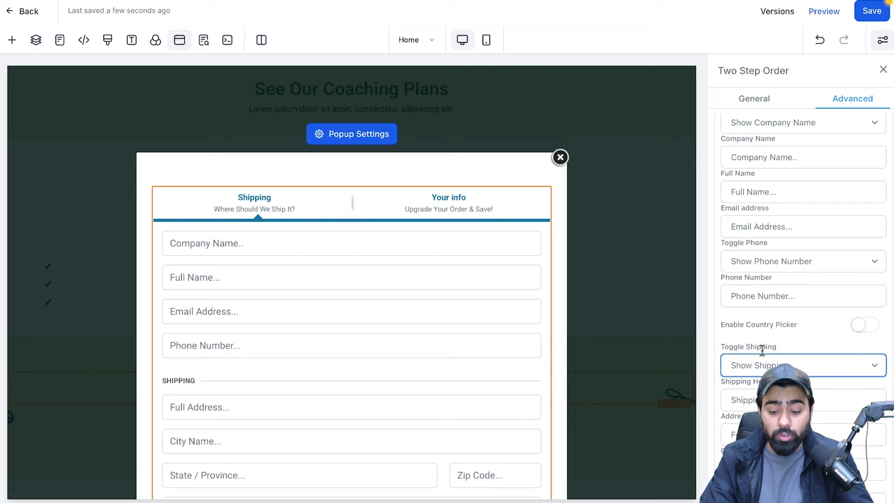
scroll(763, 351, "down", 1)
left_click(748, 366)
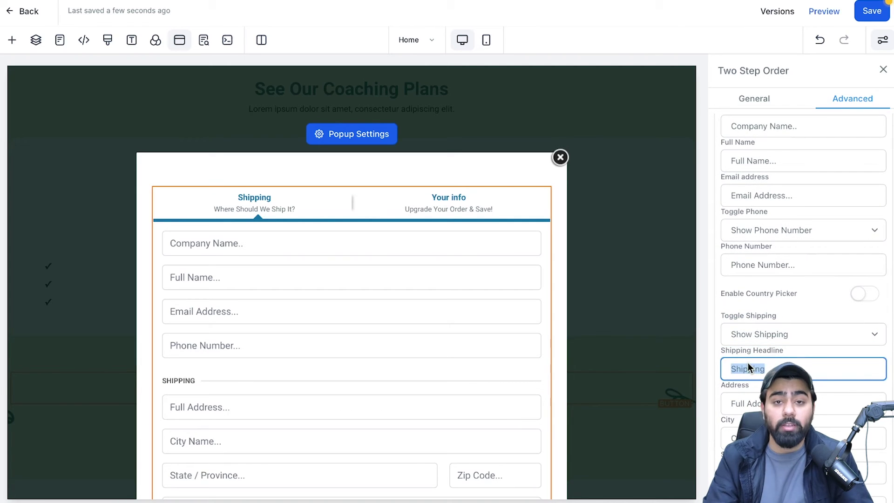
left_click(762, 334)
left_click(762, 349)
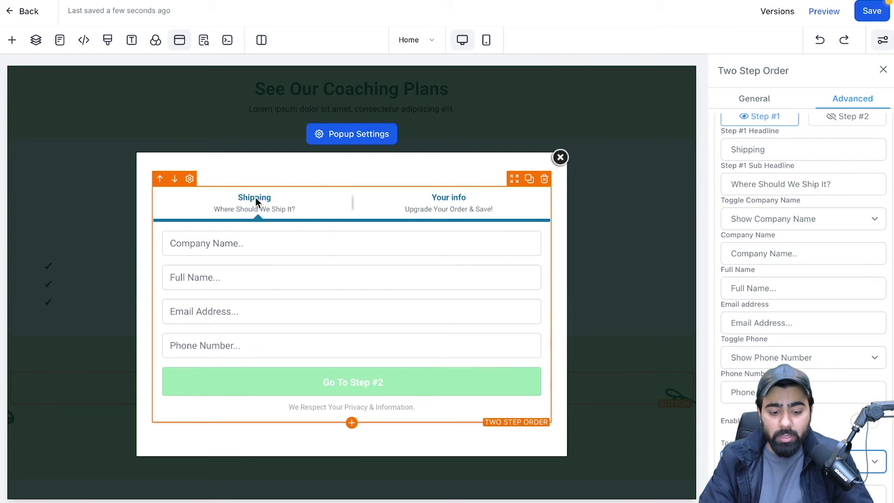
Retitle the Step #1 headline 'Contact Information' and open the element picker below the form.
scroll(736, 172, "up", 1)
double_click(753, 179)
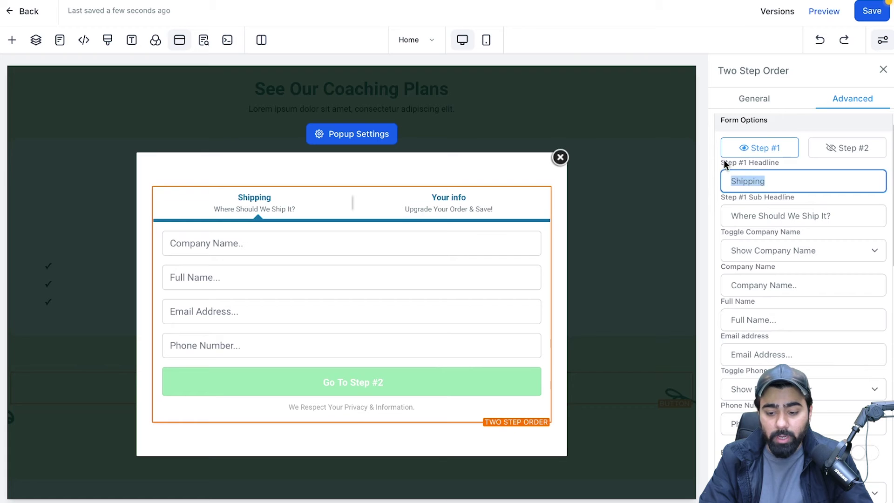
type("Conta")
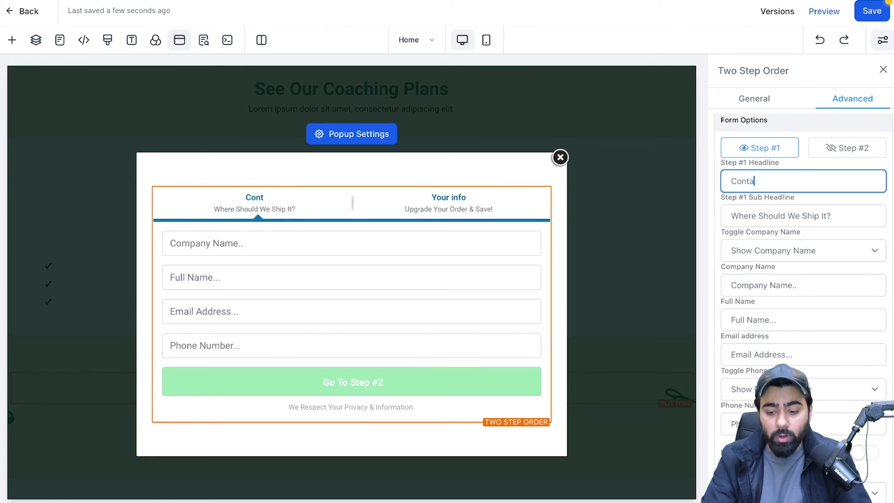
type("ct Ifnformation")
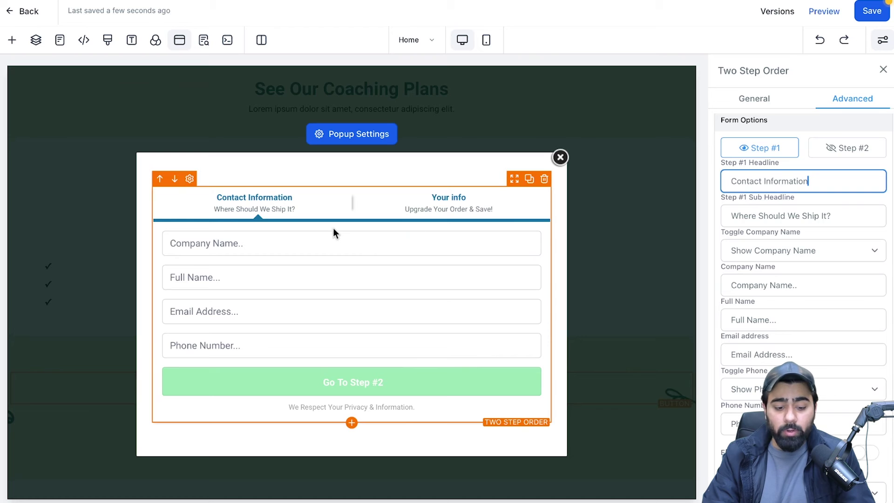
left_click(352, 423)
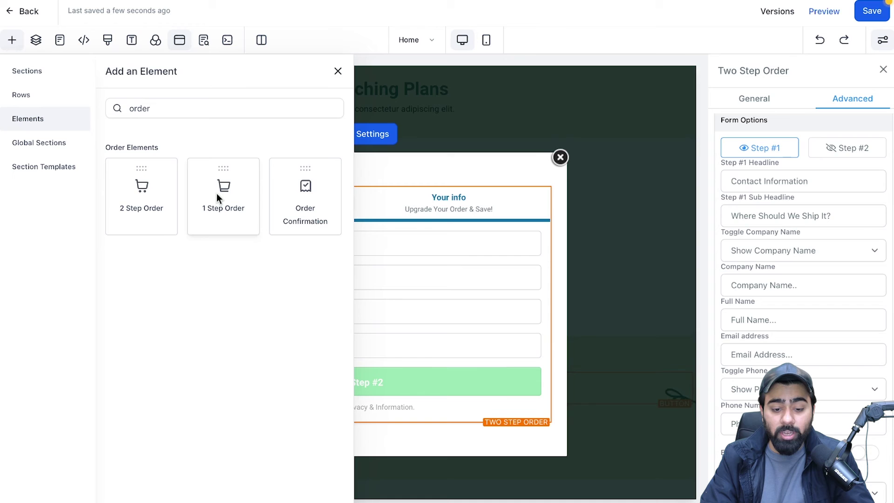
Close the element picker and preview Step #2 with its $99 order summary.
left_click(338, 71)
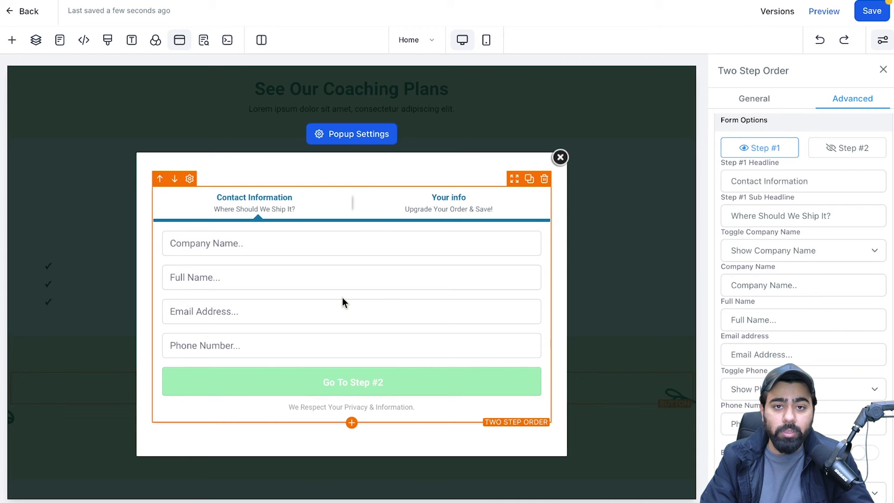
left_click(851, 149)
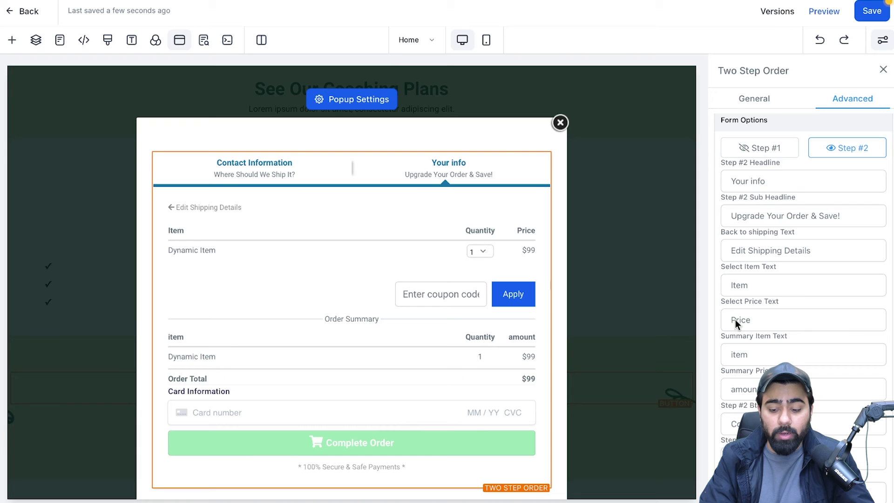
Save the page edits and go back to the Life Coaching Plans funnel steps.
scroll(423, 270, "down", 1)
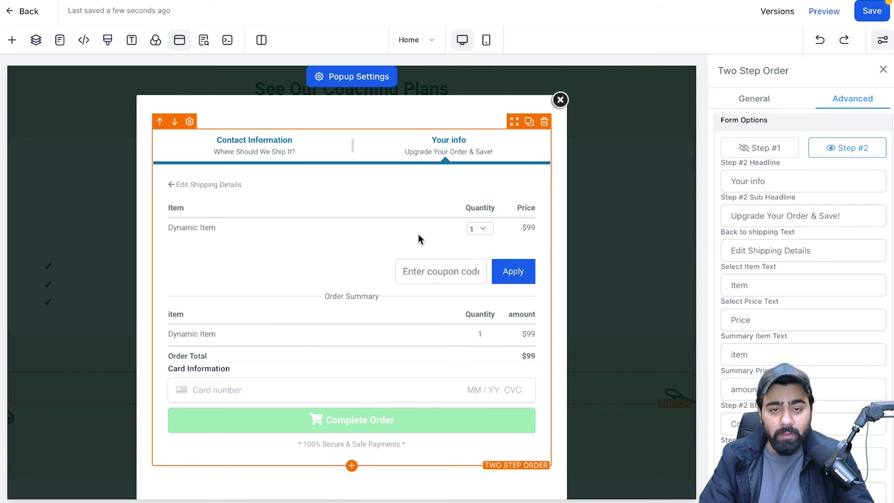
left_click(869, 14)
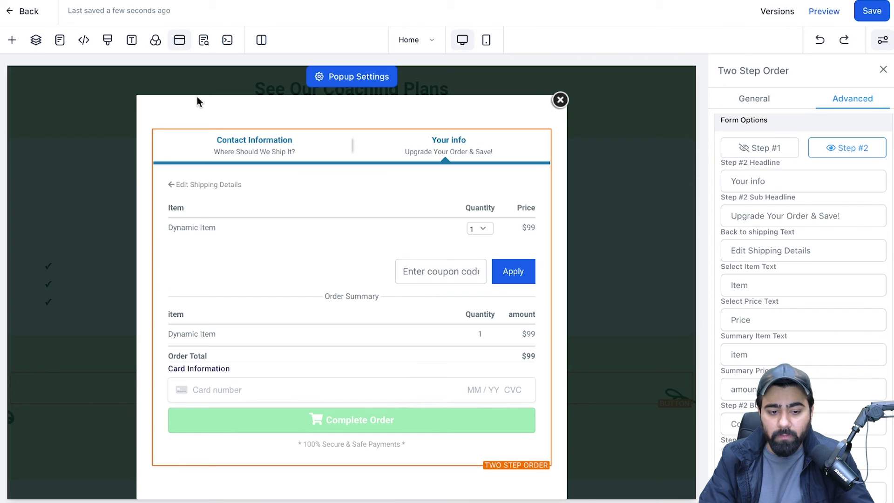
left_click(30, 13)
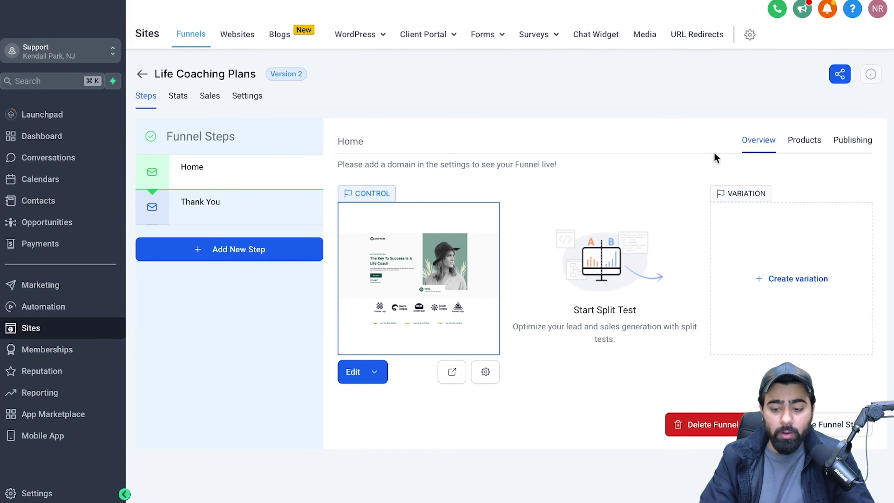
Add Life Coaching Starter Plan at its Monthly Program price to the Home step's products.
left_click(805, 141)
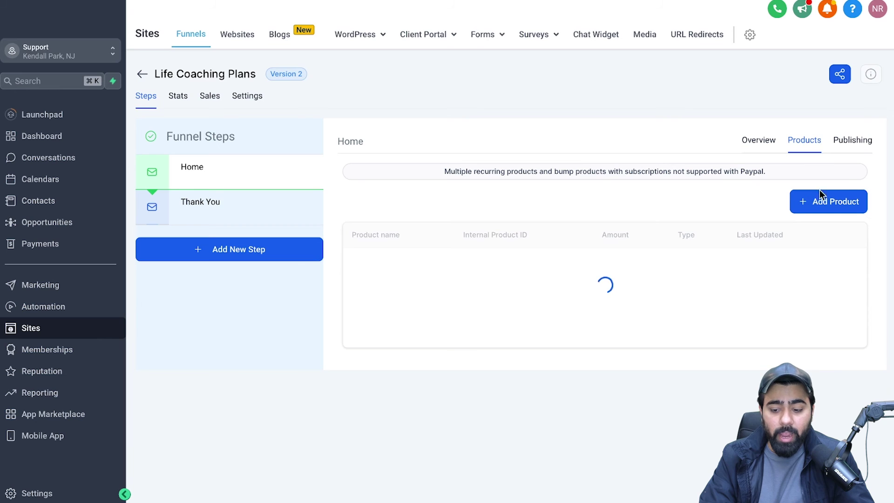
left_click(822, 204)
scroll(813, 205, "down", 1)
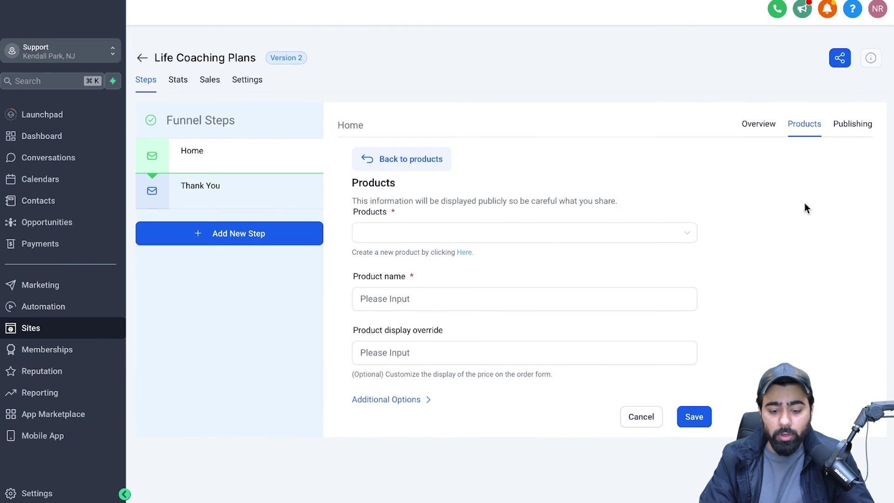
left_click(380, 231)
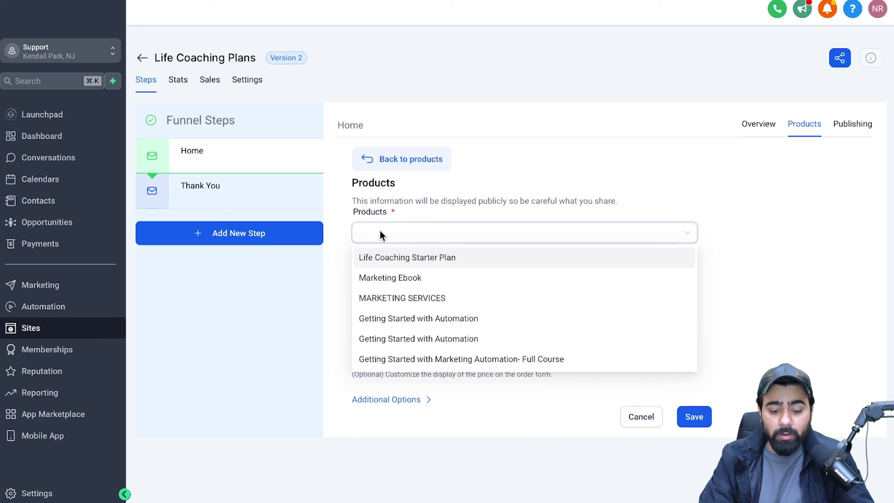
left_click(393, 259)
scroll(393, 259, "down", 1)
left_click(406, 283)
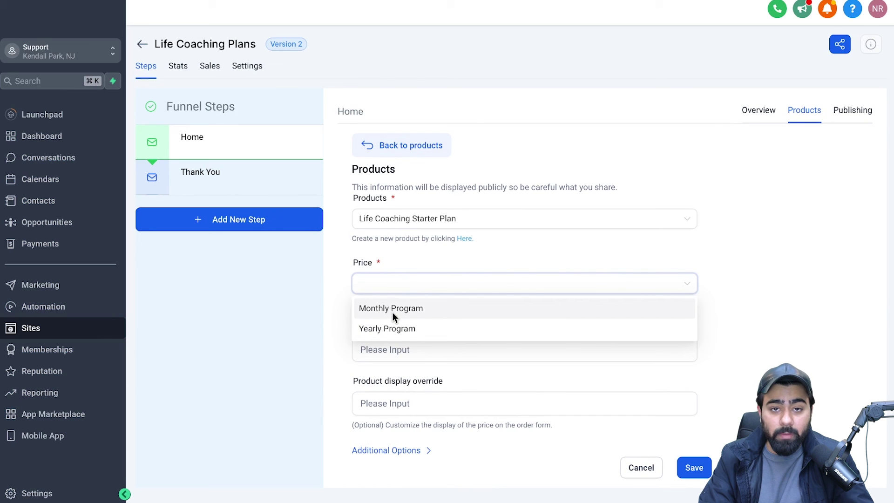
left_click(380, 309)
left_click(445, 396)
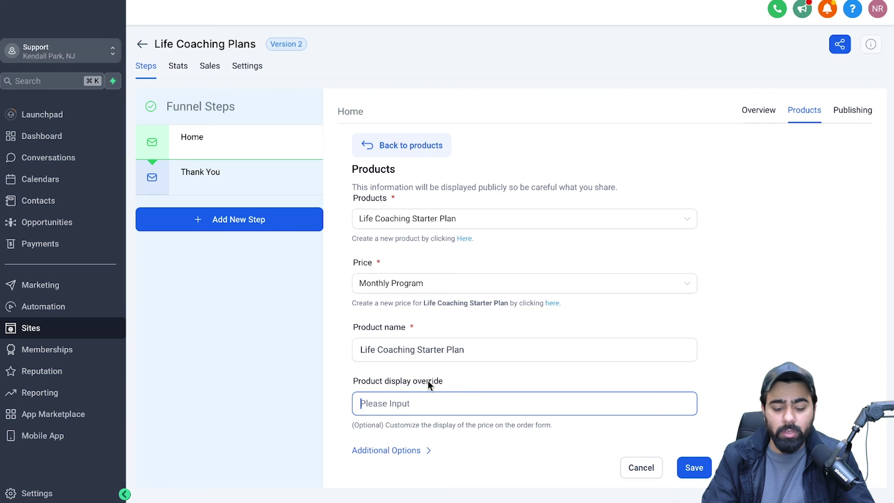
left_click(704, 467)
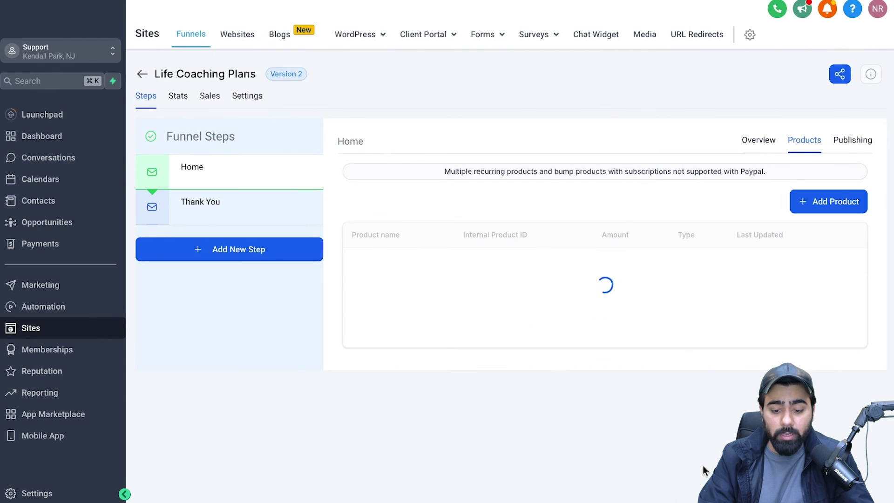
Add the Starter Plan's Yearly Program $999 price as another Home step product, then view Overview.
left_click(822, 202)
left_click(473, 234)
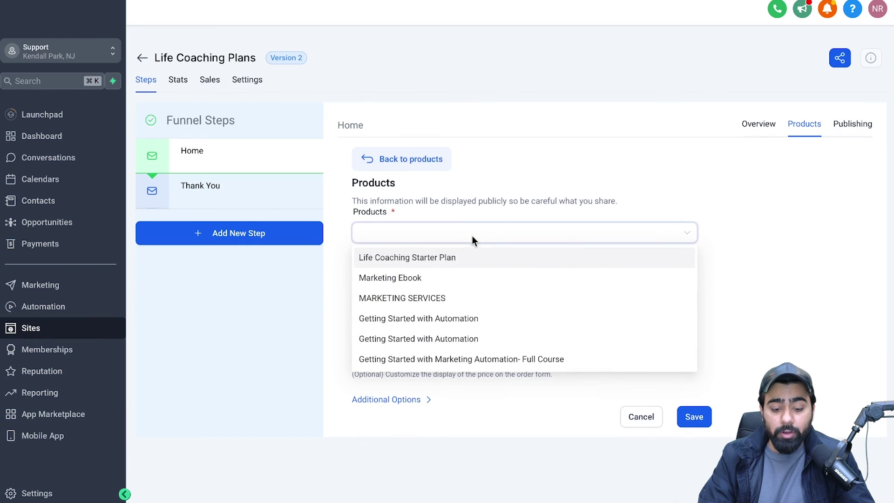
left_click(455, 254)
left_click(421, 297)
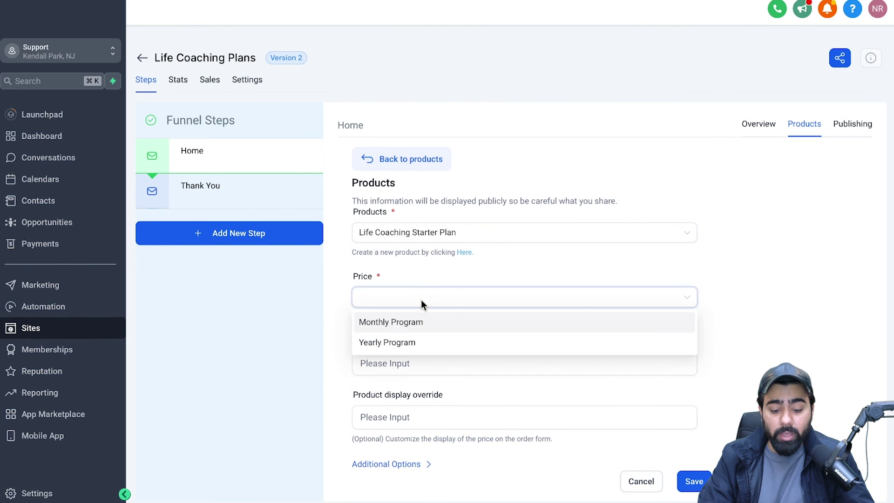
left_click(415, 342)
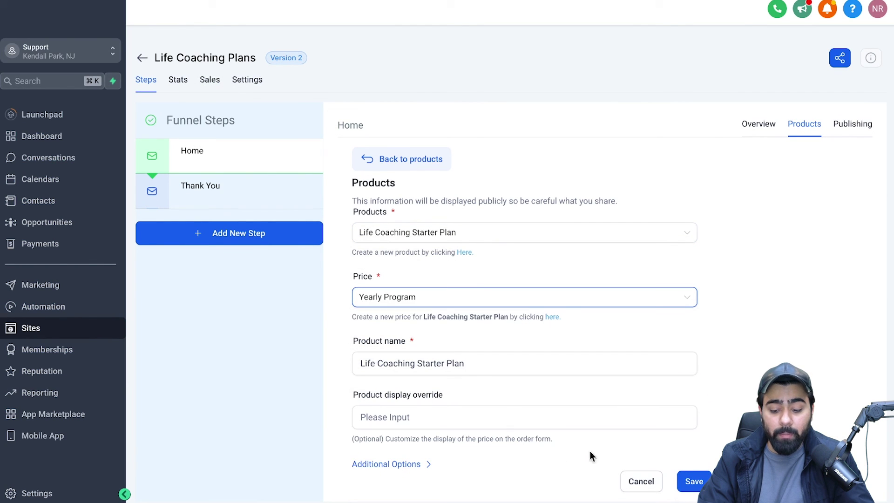
left_click(694, 481)
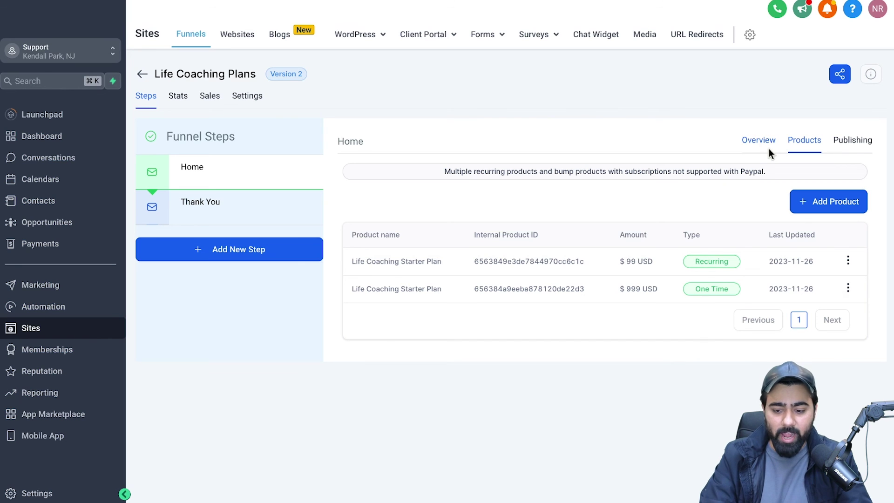
left_click(756, 138)
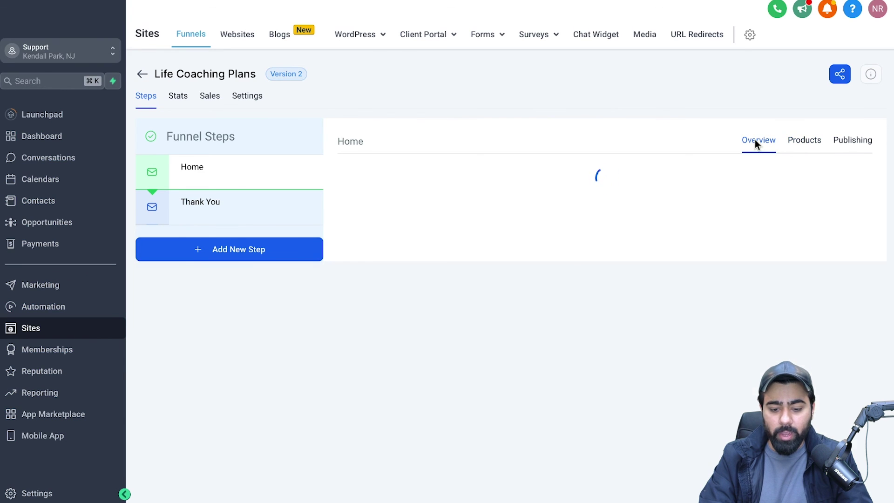
Open the live Home page and launch the order popup from the pricing plan.
left_click(449, 373)
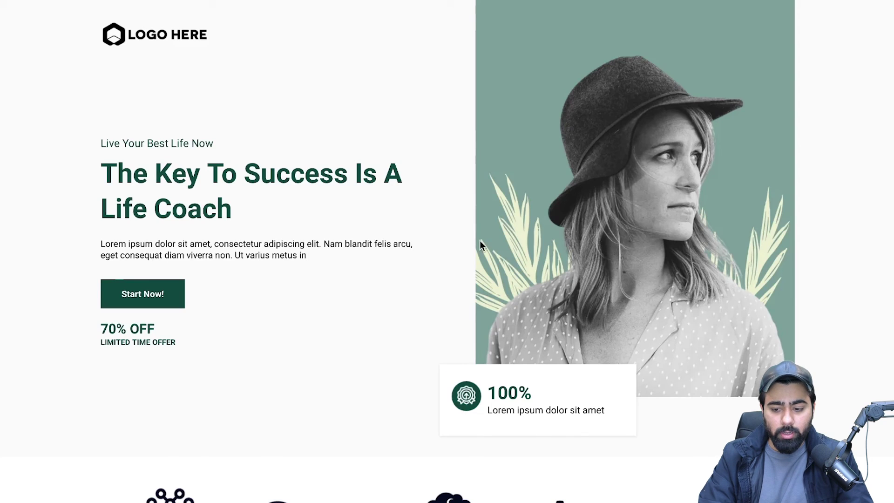
scroll(479, 241, "down", 20)
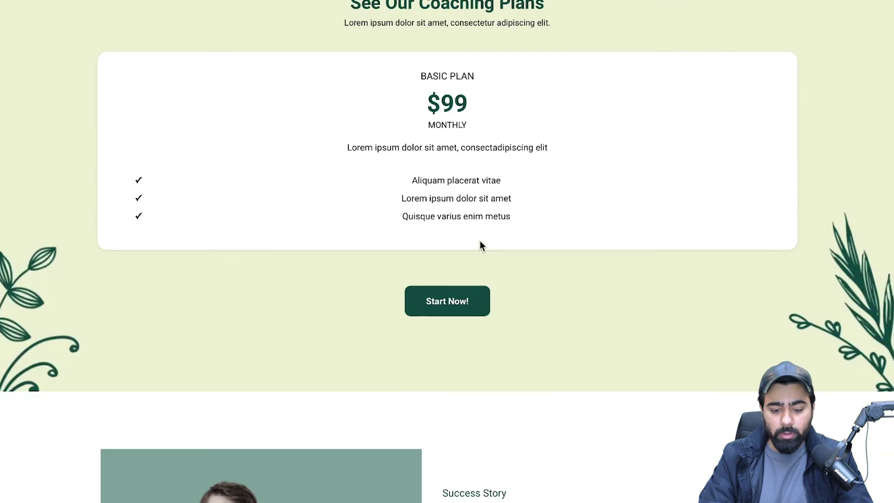
left_click(452, 306)
Fill the popup with company 'Test Company' and autofilled contact details, then go to step two.
left_click(401, 126)
type("Test Co")
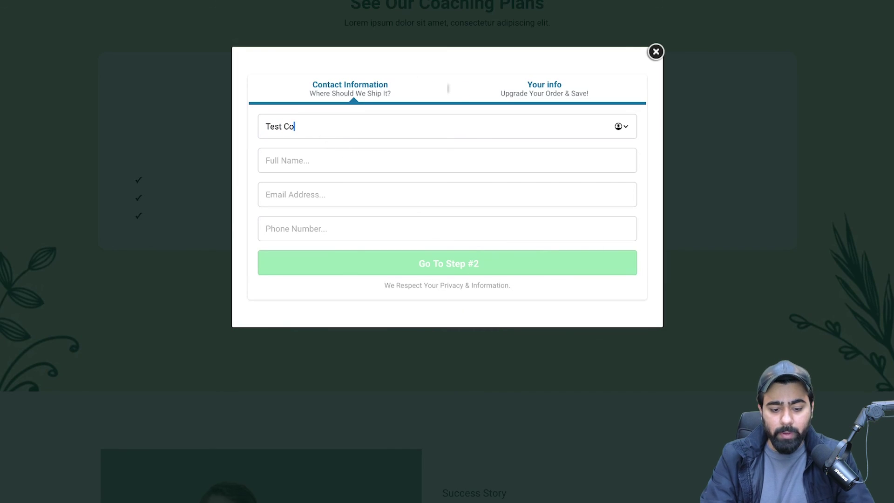
type("mpany")
key("Tab")
left_click(314, 175)
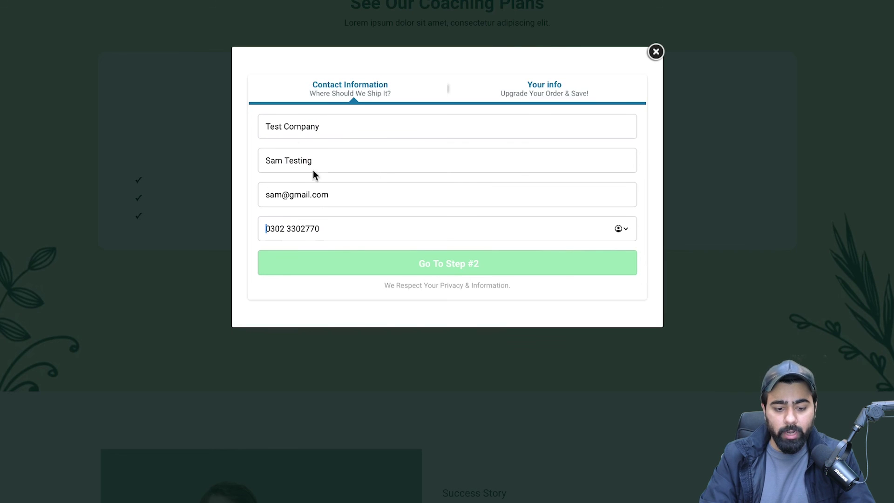
left_click(412, 262)
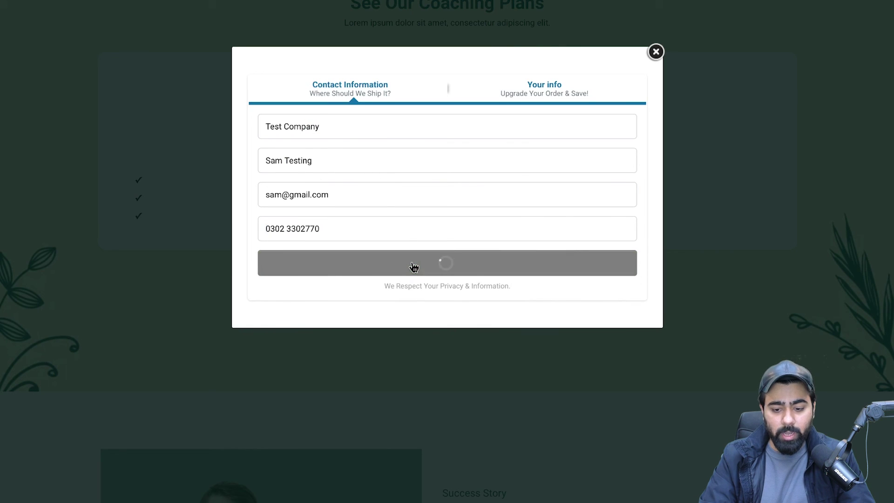